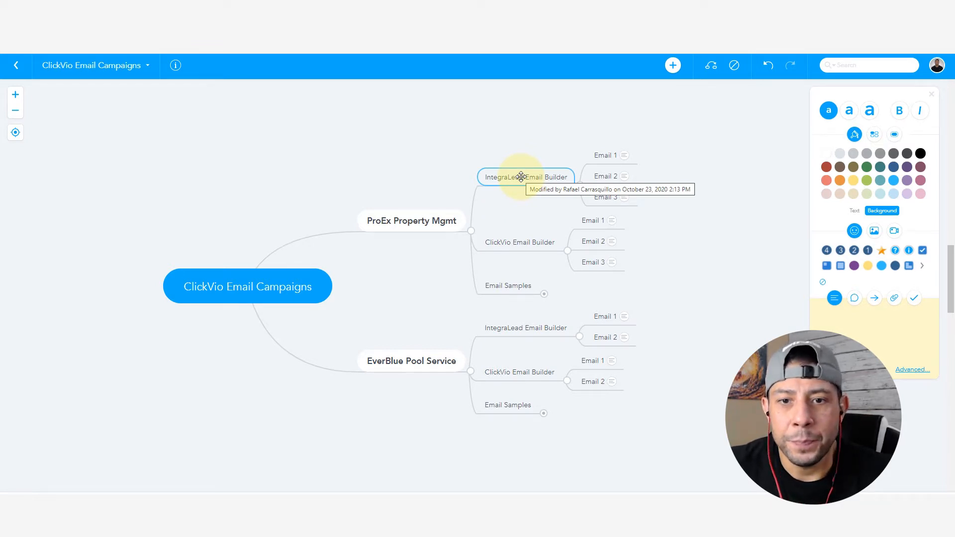
Step: Compare the IntegraLead Email Builder and ClickVio Email Builder branches under the ProEx Property Mgmt topic
left_click(521, 242)
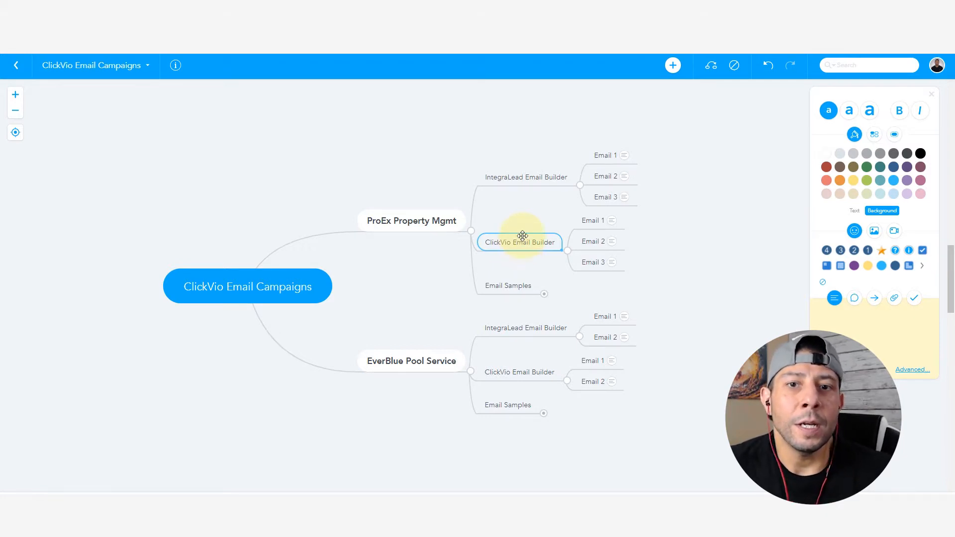
left_click(523, 177)
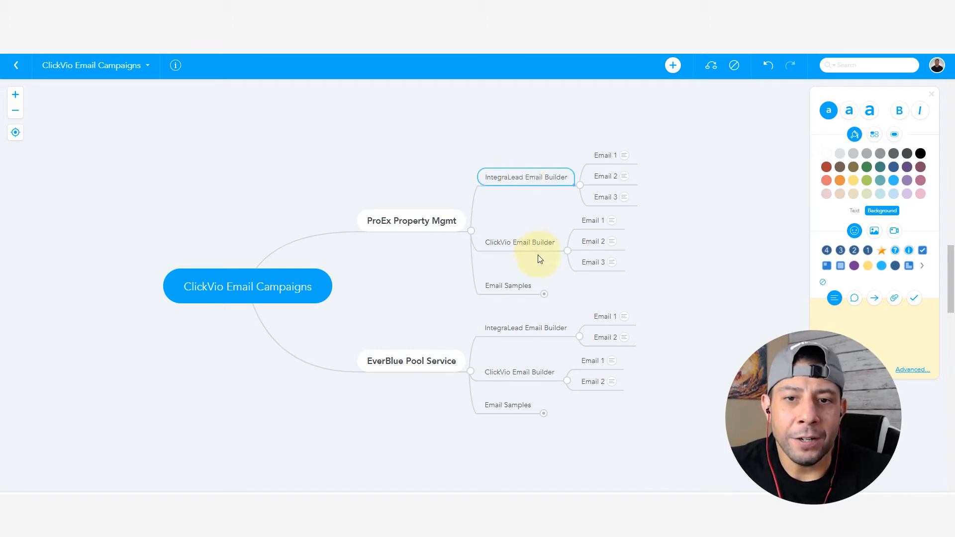
left_click(534, 242)
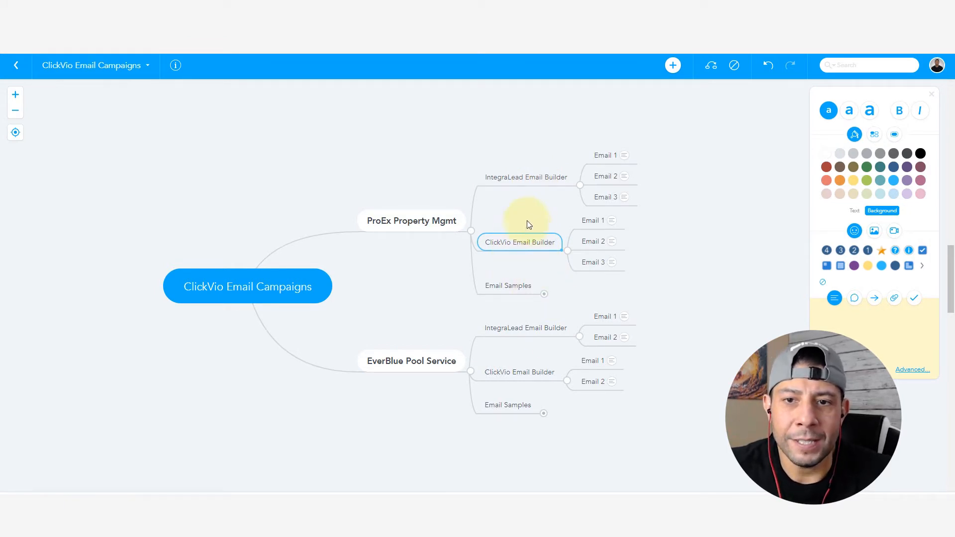
Step: Examine the notes of Email 1, Email 2 and Email 3 in ProEx's IntegraLead Email Builder branch
left_click(603, 155)
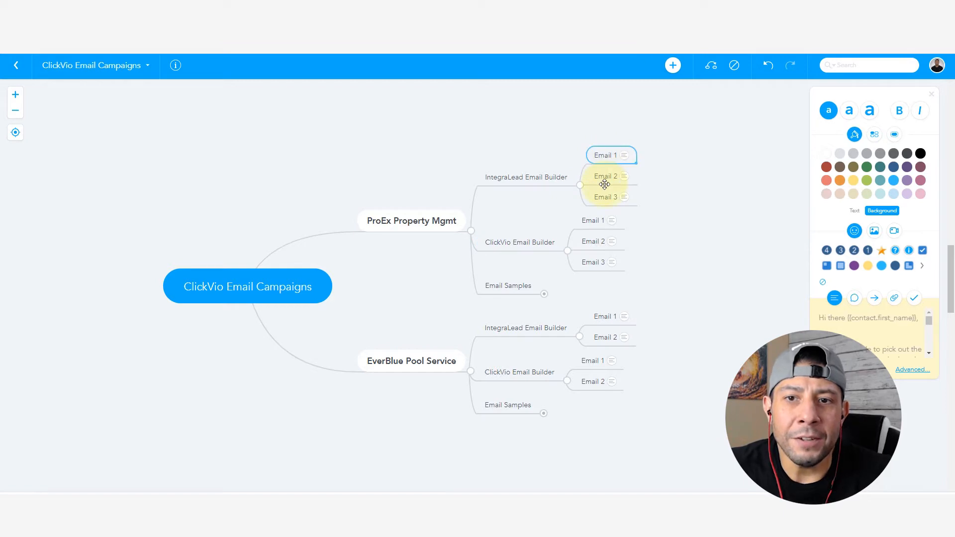
left_click(607, 180)
left_click(607, 200)
left_click(603, 158)
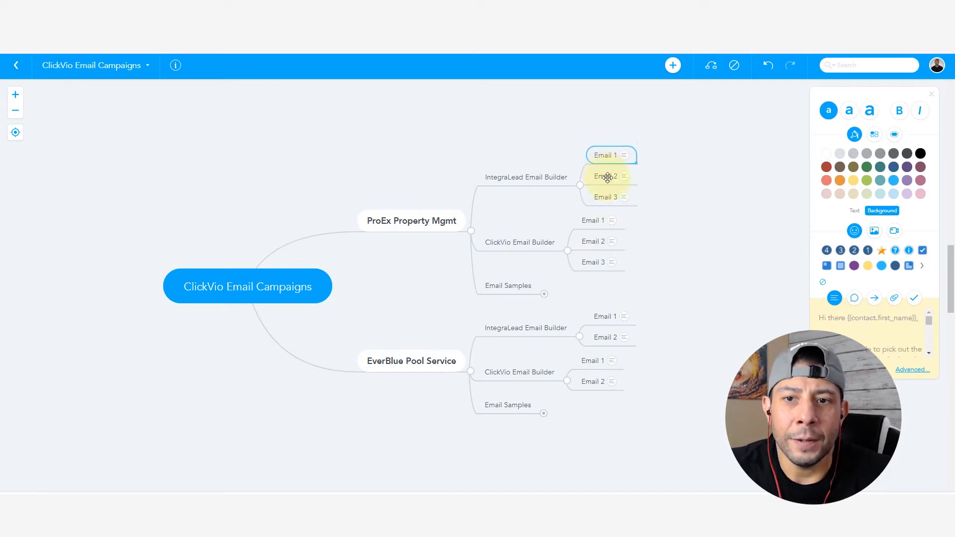
left_click(601, 178)
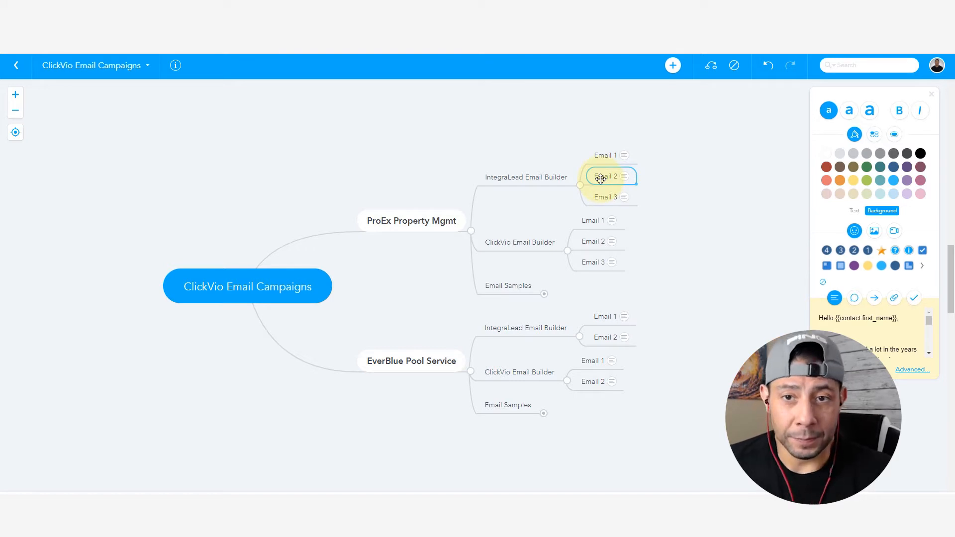
left_click(603, 156)
key("Down")
key("Down")
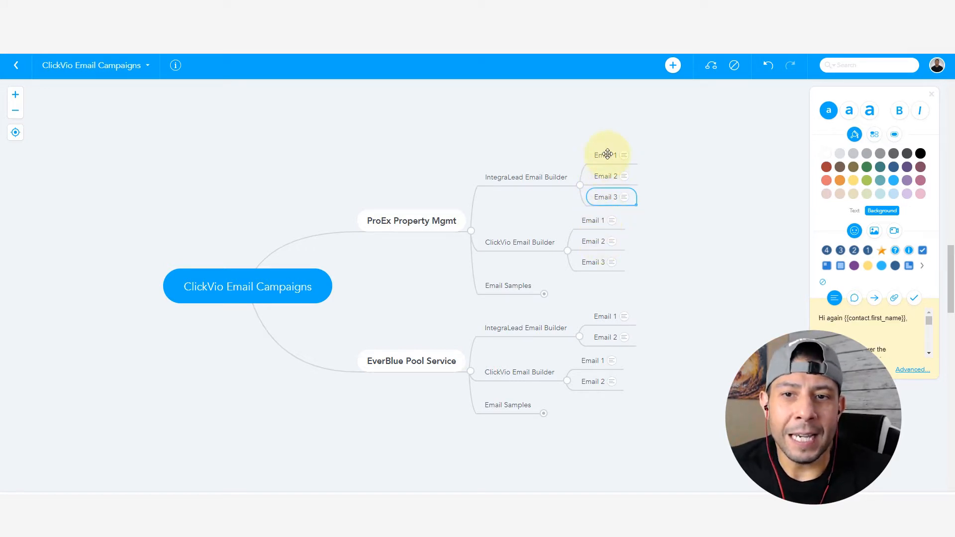
left_click(542, 175)
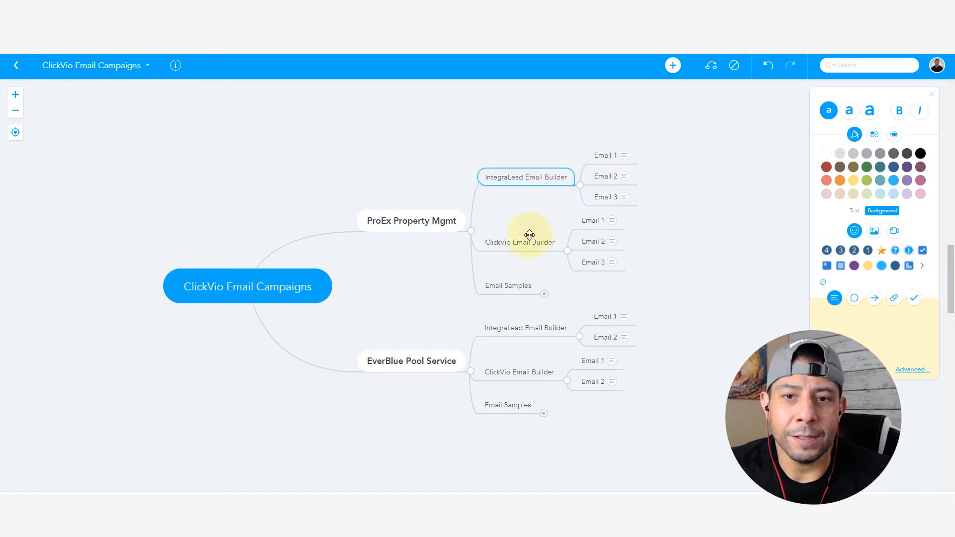
Step: Compare Email 1 and Email 2 between ProEx's IntegraLead and ClickVio Email Builder branches
left_click(530, 236)
left_click(603, 157)
left_click(607, 181)
left_click(597, 219)
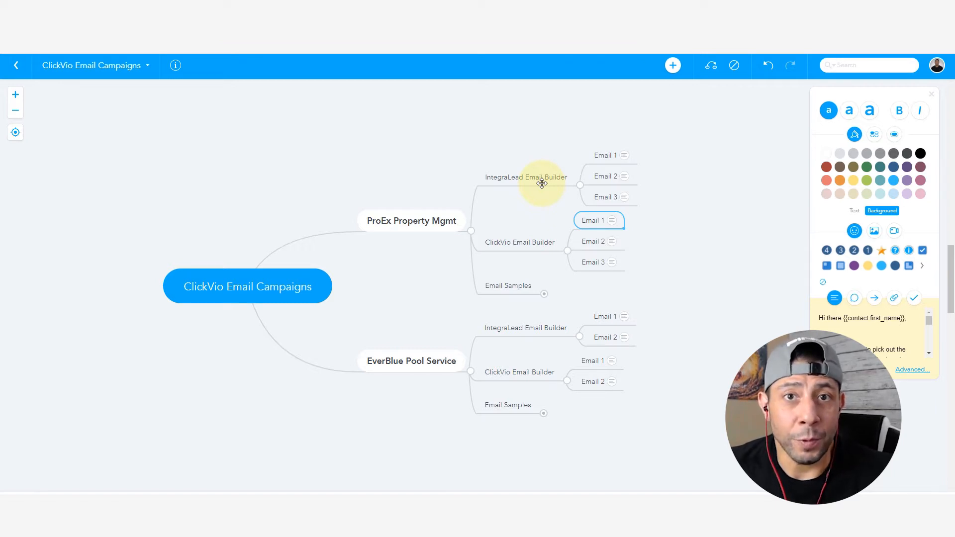
left_click(535, 242)
left_click(588, 220)
left_click(593, 241)
Step: Read the full Email 1 note in ProEx's IntegraLead branch and check the neighbouring Email 2 and ClickVio branch
left_click(607, 153)
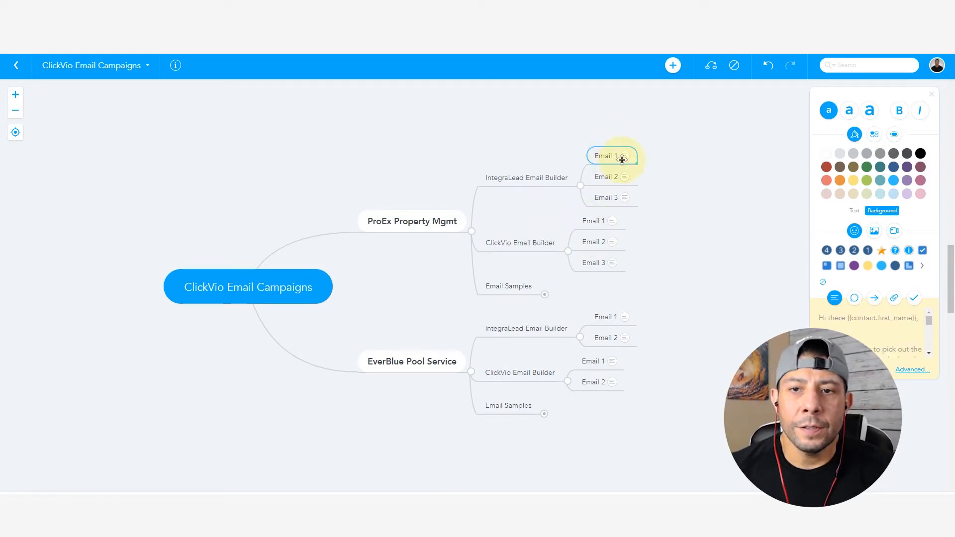
mouse_move(628, 159)
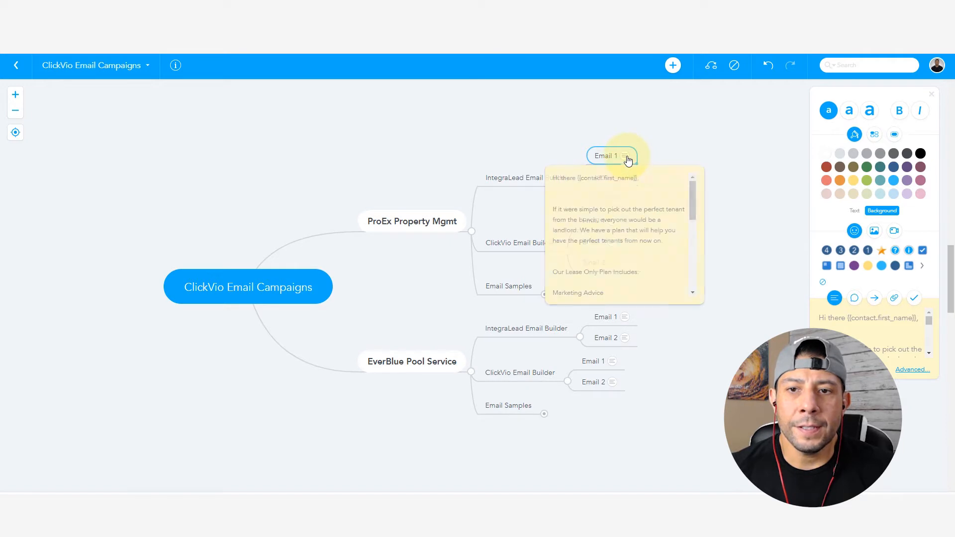
scroll(579, 236, "down", 5)
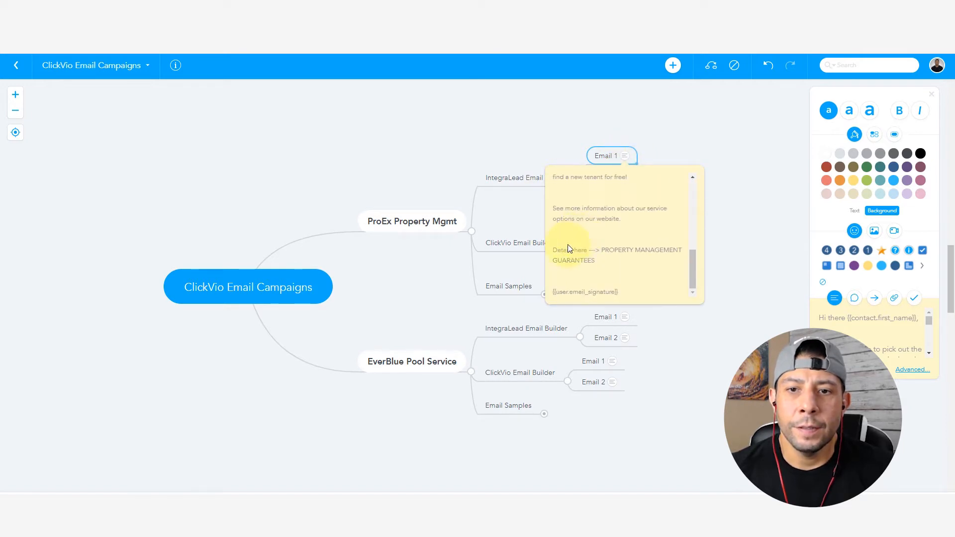
left_click(523, 243)
left_click(603, 174)
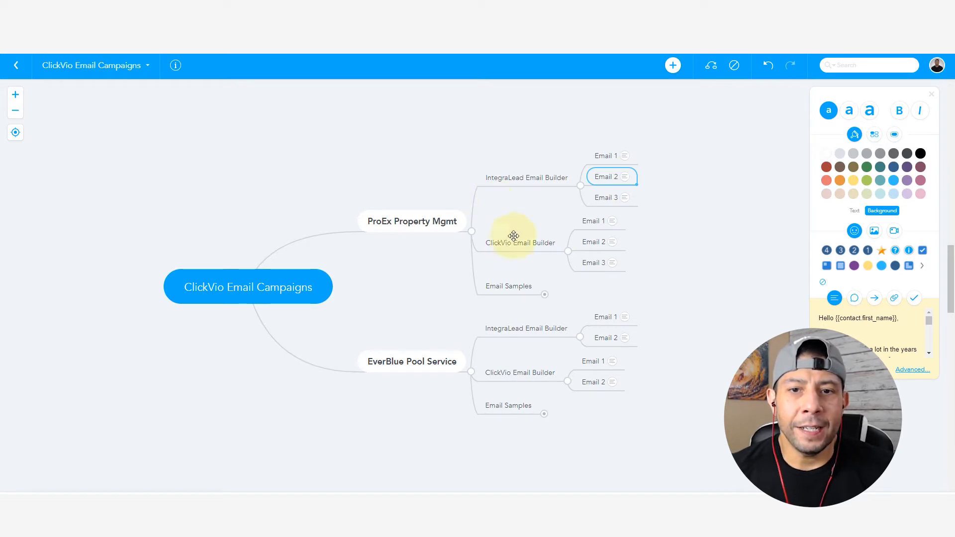
left_click(518, 178)
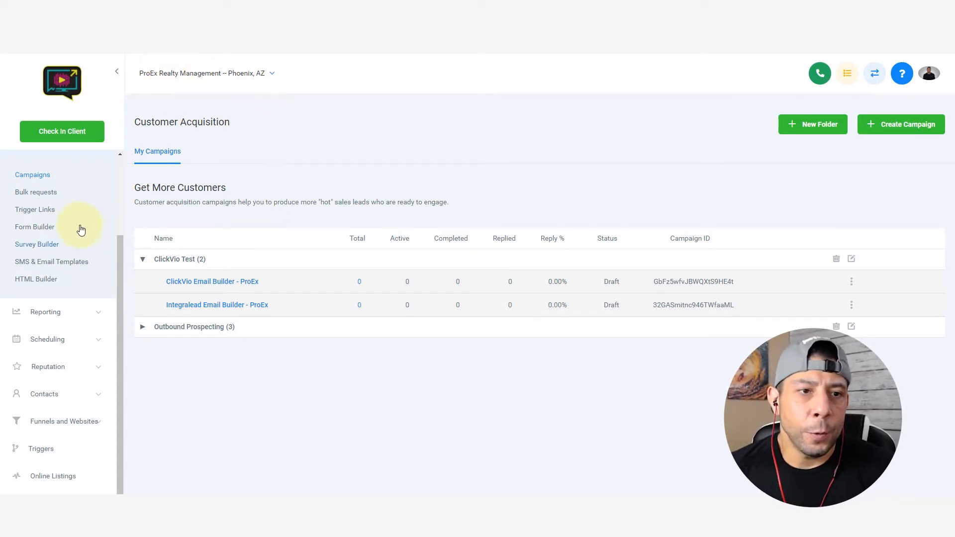
Step: Switch to the ClickVio marketing platform and review the statistics columns of the ClickVio Test campaigns
scroll(55, 298, "up", 3)
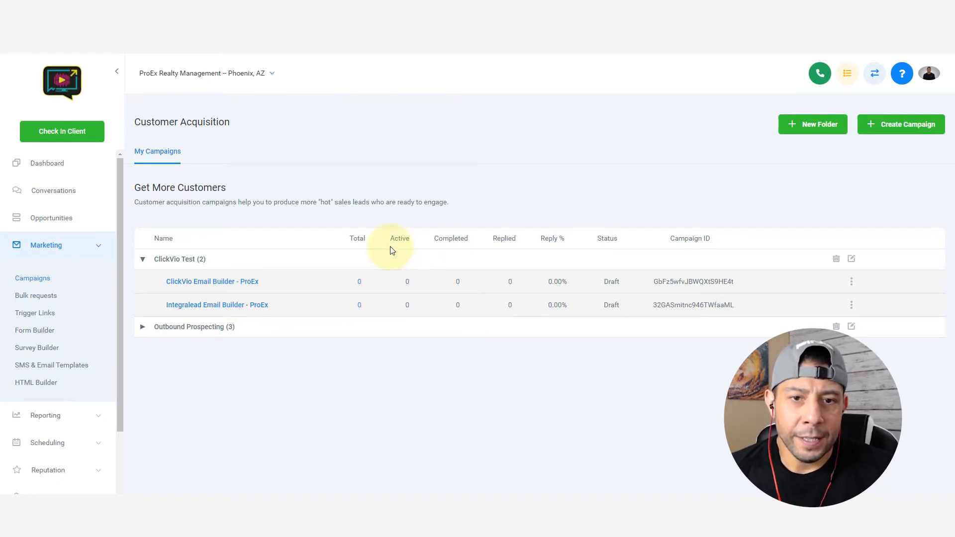
left_click_drag(351, 234, 613, 237)
left_click(598, 221)
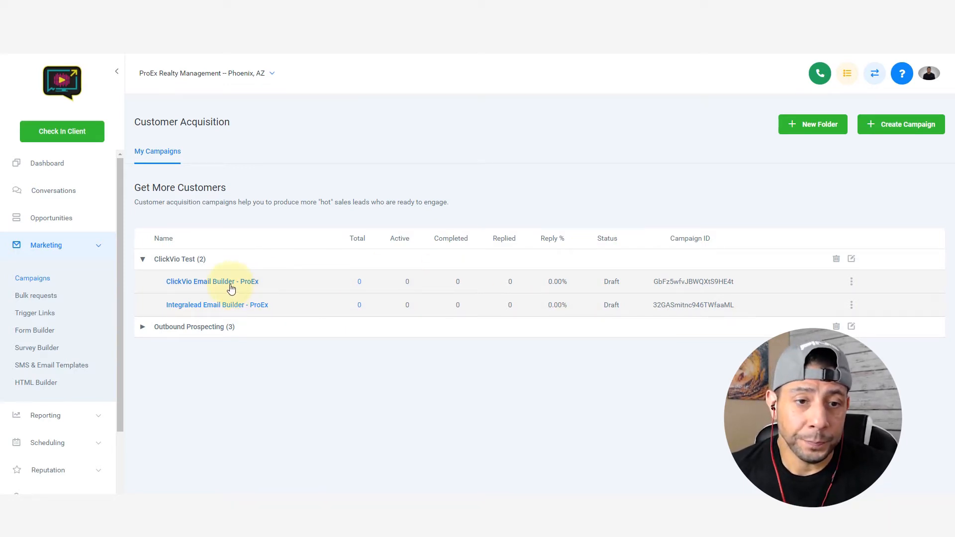
Step: Open the Integralead Email Builder - ProEx campaign and expand its Campaign Configuration to review the sending window
left_click(193, 308)
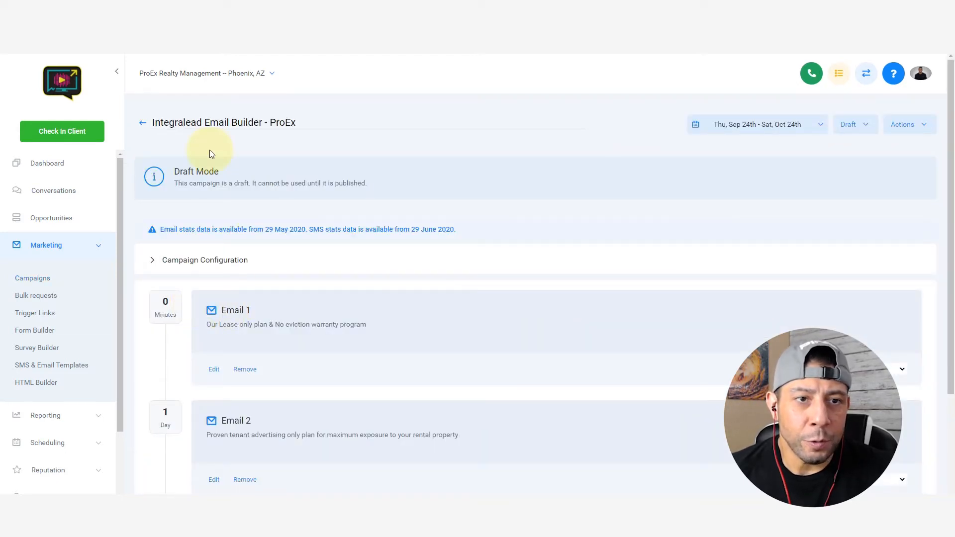
double_click(215, 122)
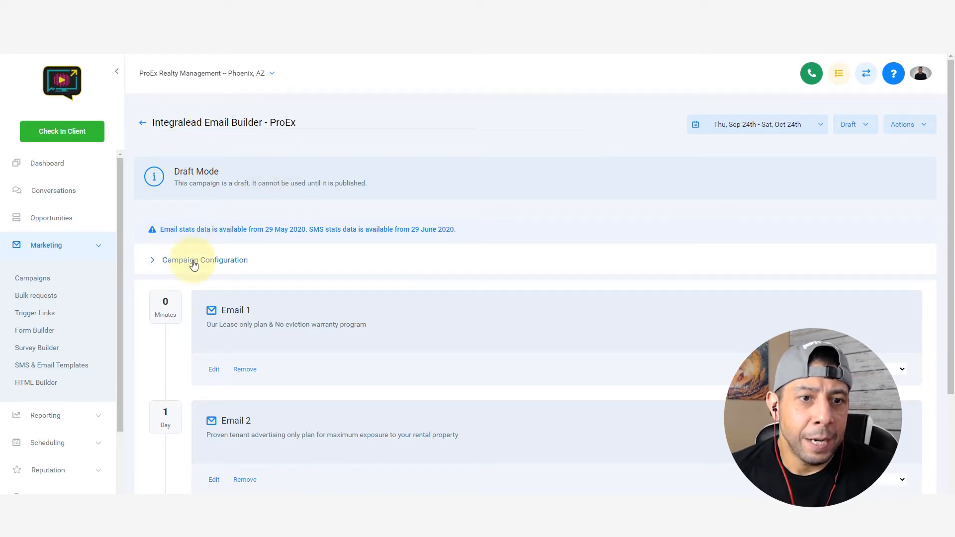
left_click(194, 261)
scroll(224, 302, "down", 2)
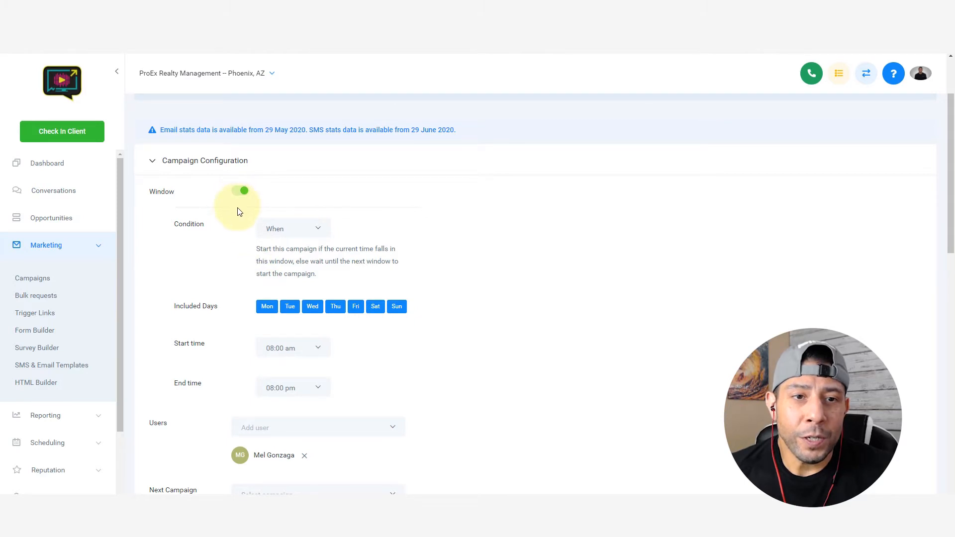
scroll(241, 241, "down", 1)
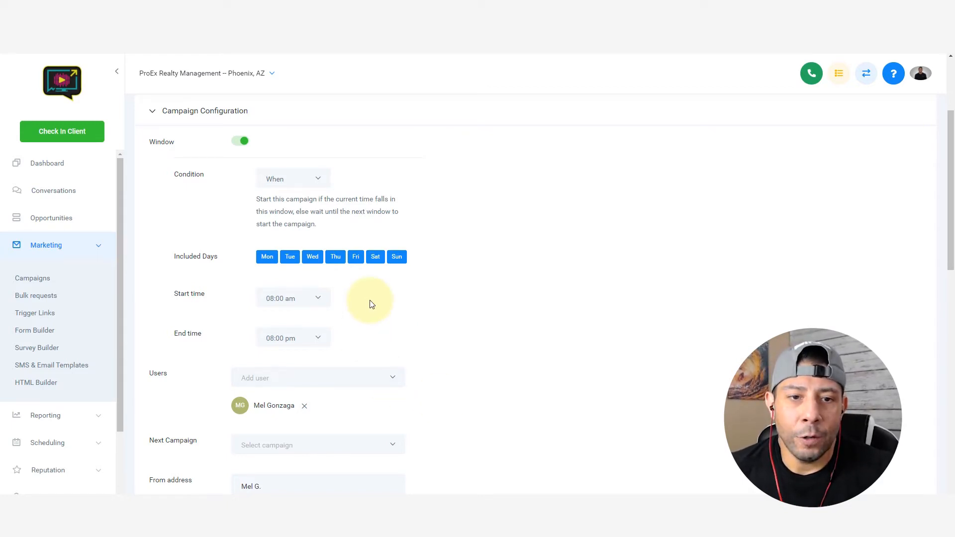
scroll(337, 386, "down", 1)
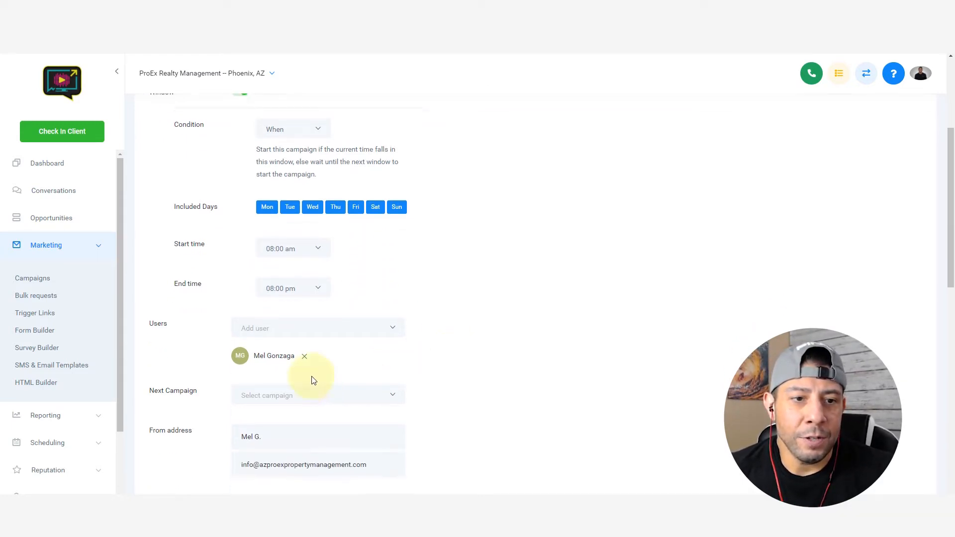
Step: Review the campaign's assigned user, next campaign and sender address settings
left_click(253, 329)
left_click(252, 330)
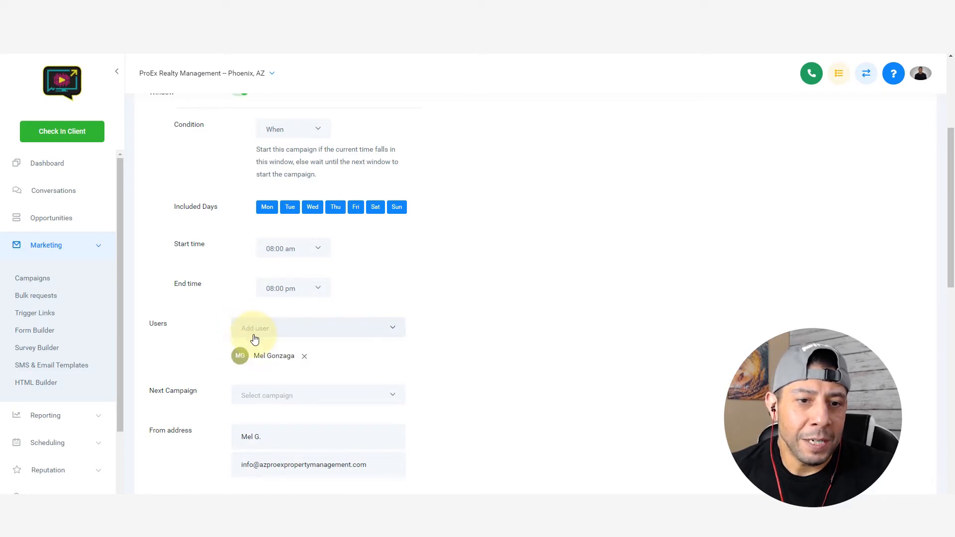
scroll(440, 369, "down", 1)
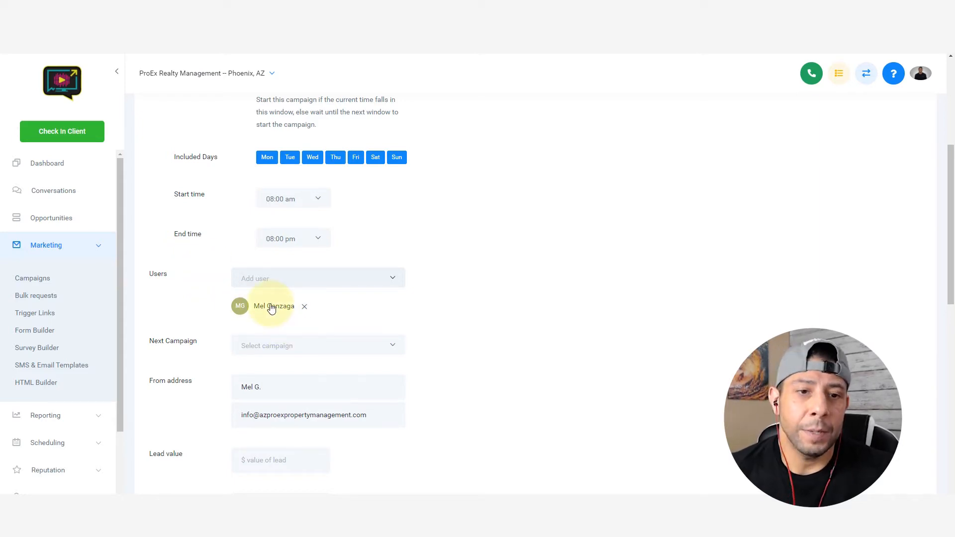
scroll(271, 309, "down", 1)
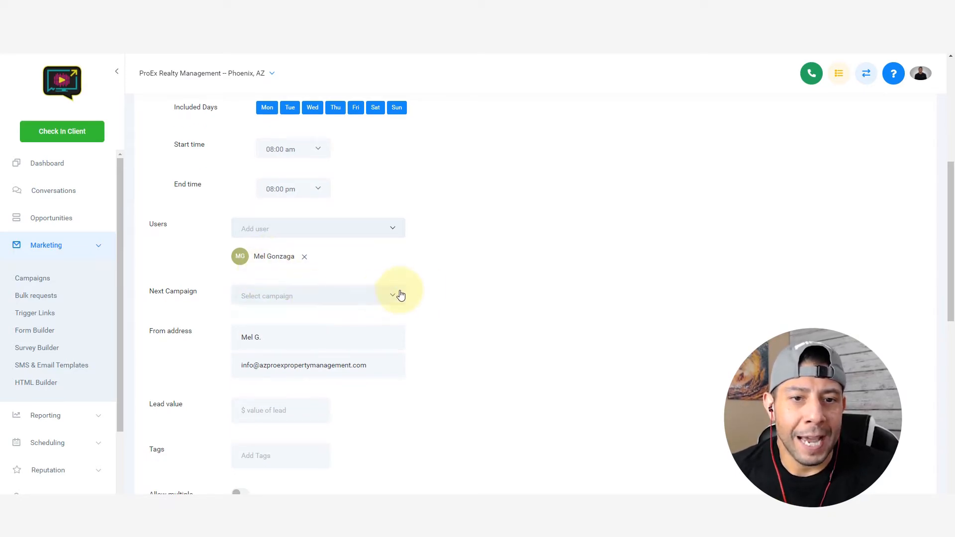
scroll(398, 292, "down", 1)
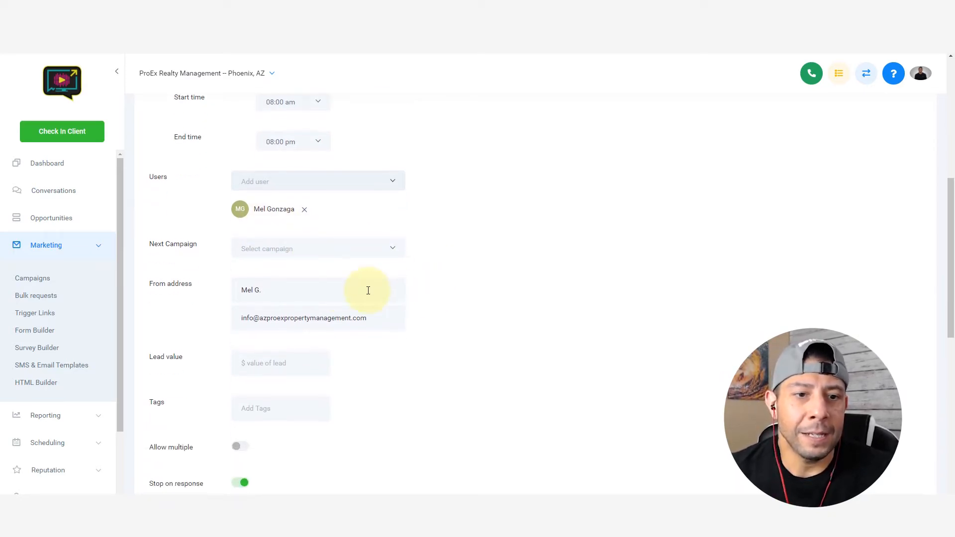
scroll(214, 256, "down", 1)
Step: Review the Allow multiple, Stop on response and Event Start Date options, and save the campaign configuration
scroll(241, 254, "down", 4)
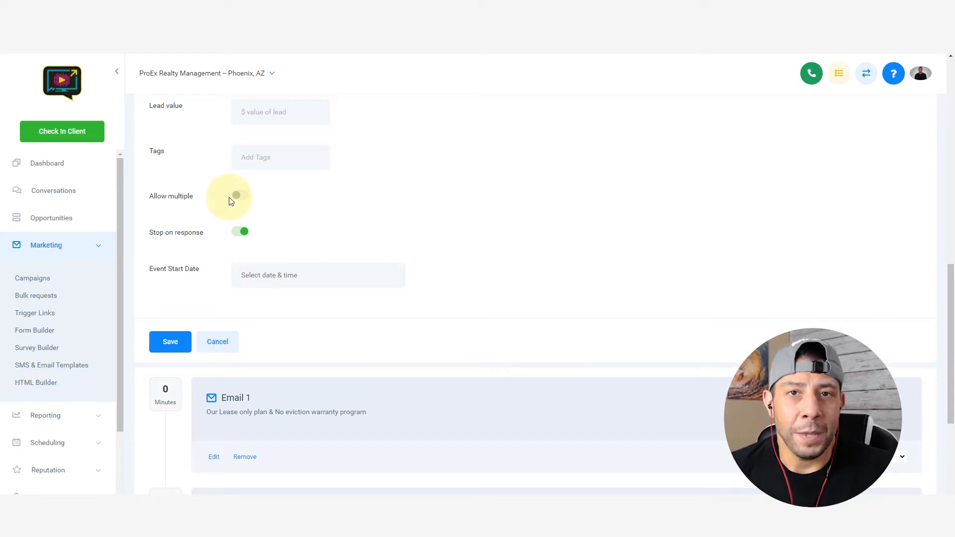
scroll(225, 273, "up", 1)
scroll(224, 272, "down", 1)
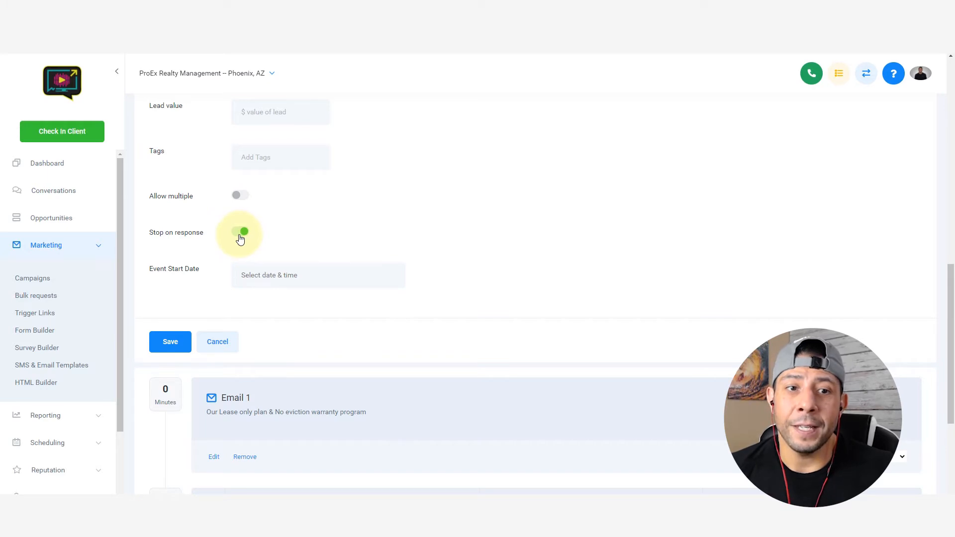
scroll(223, 292, "down", 5)
scroll(225, 321, "up", 3)
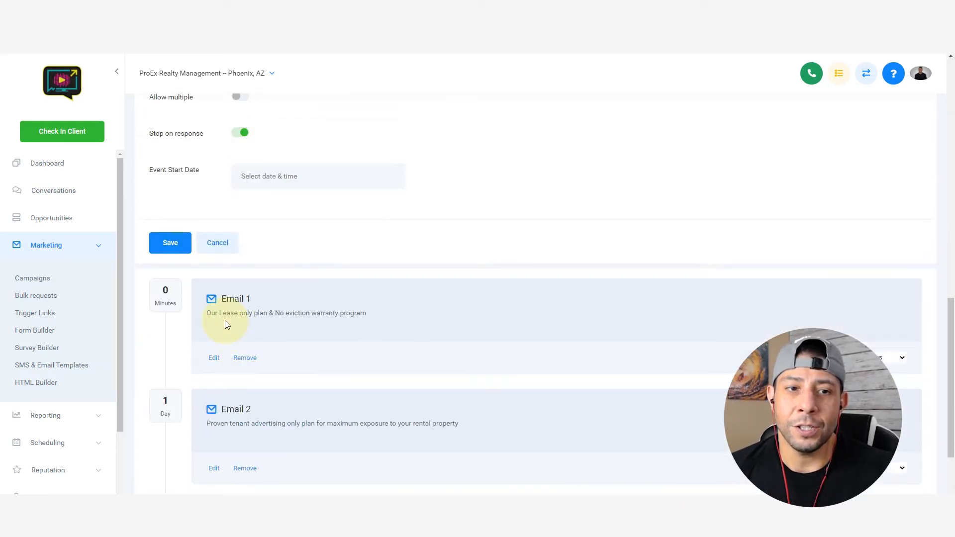
scroll(225, 324, "up", 3)
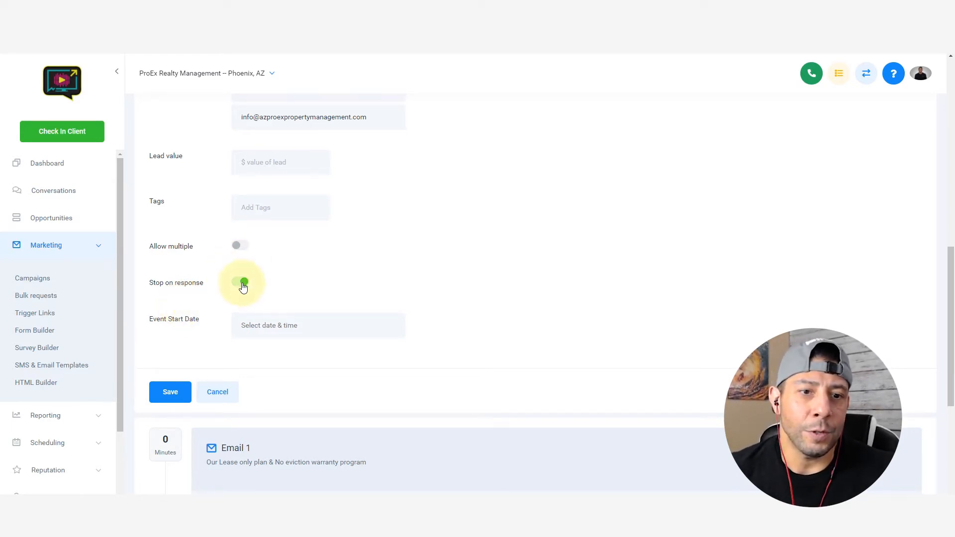
scroll(253, 308, "down", 1)
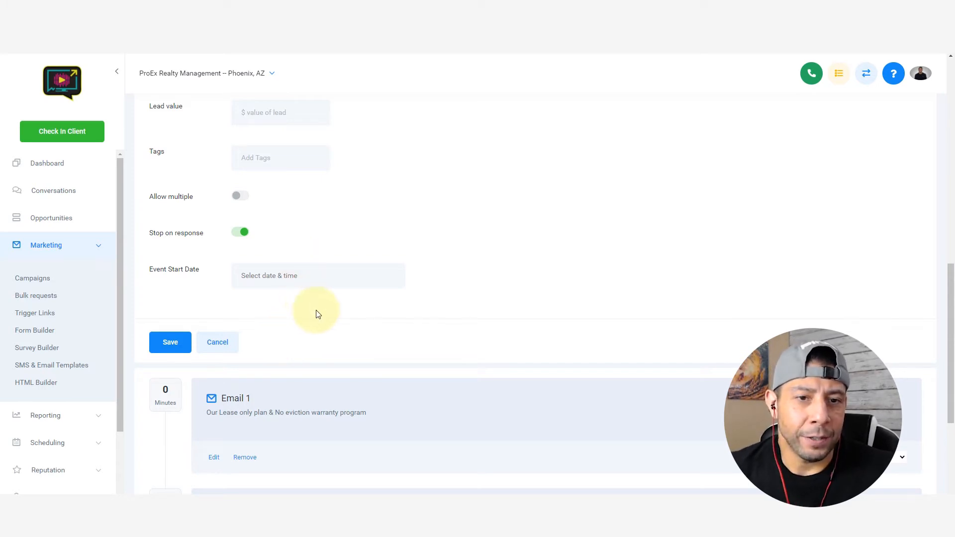
left_click(170, 342)
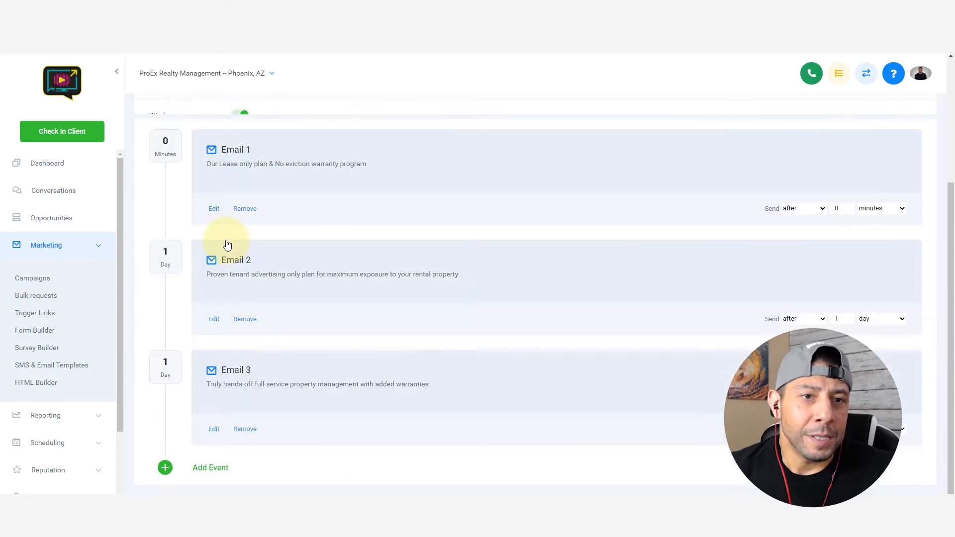
Step: Review the subject lines and send delays of the campaign's three email events
scroll(228, 244, "up", 2)
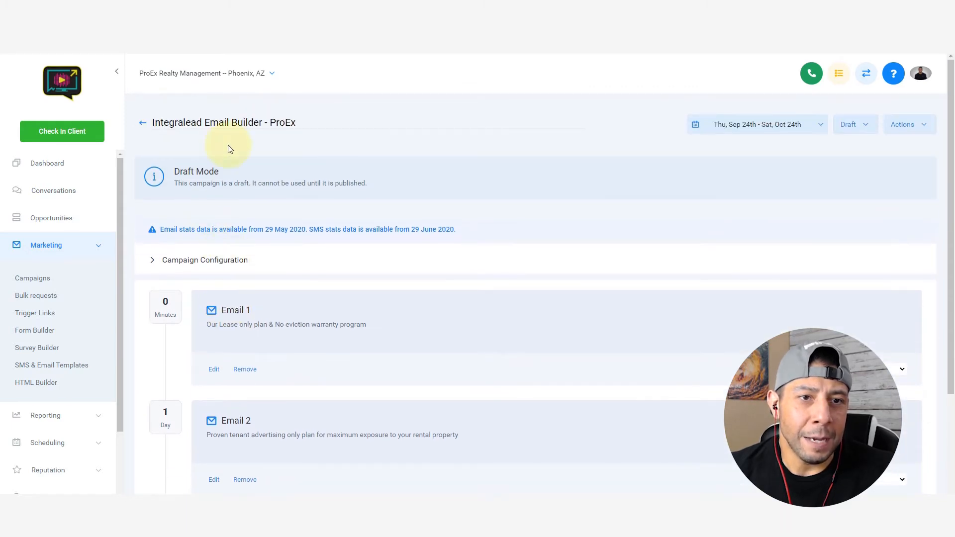
scroll(253, 327, "down", 1)
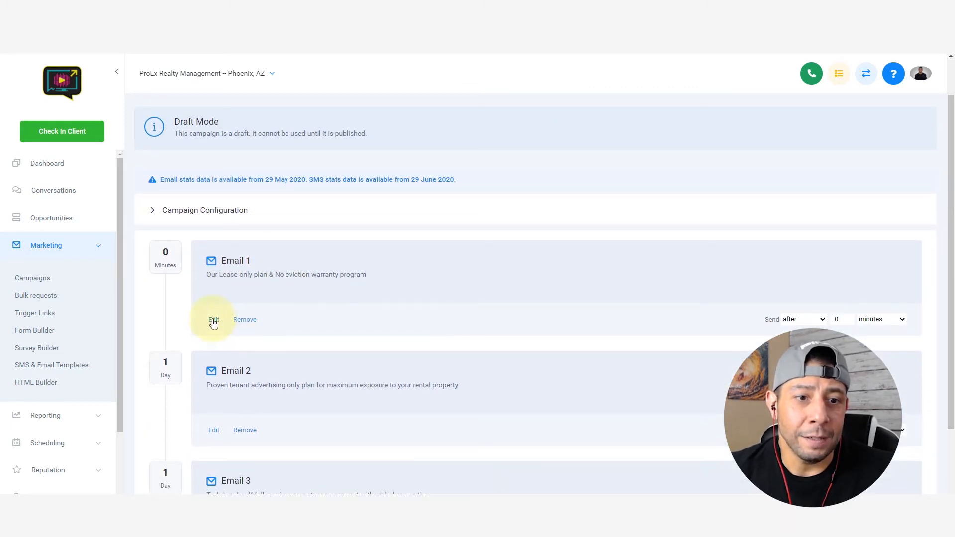
scroll(192, 259, "down", 2)
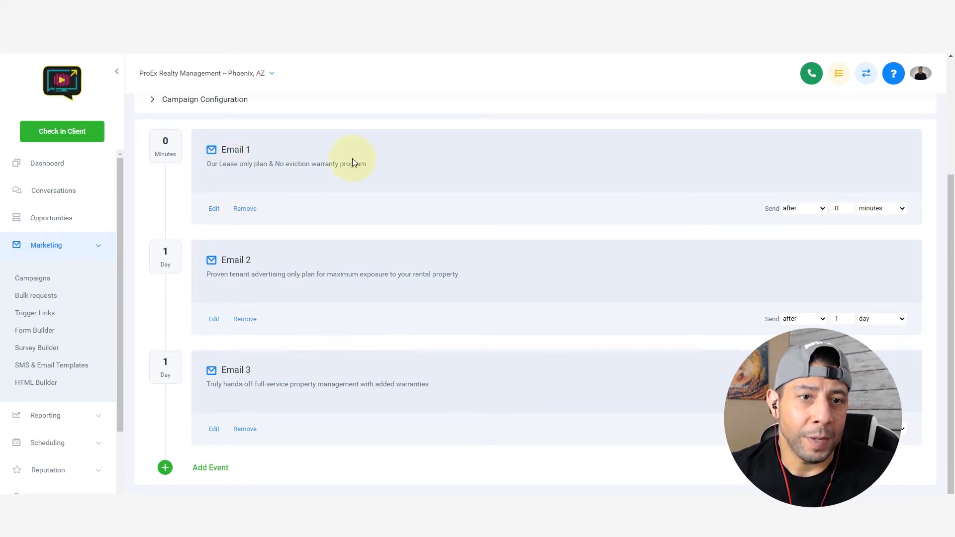
scroll(348, 159, "up", 2)
scroll(326, 241, "down", 2)
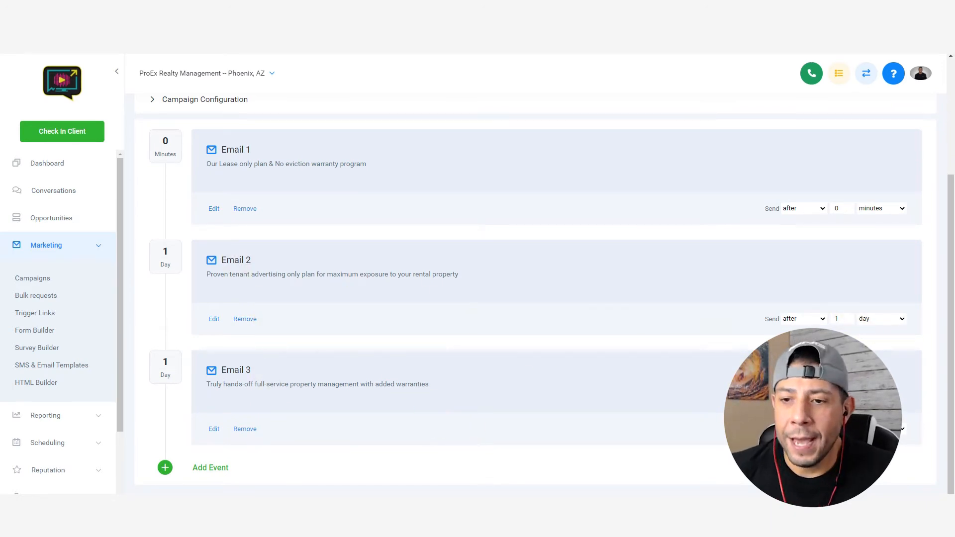
Step: Look over Email 1 in the composer and its preview, and return to the campaign's event list
left_click(213, 207)
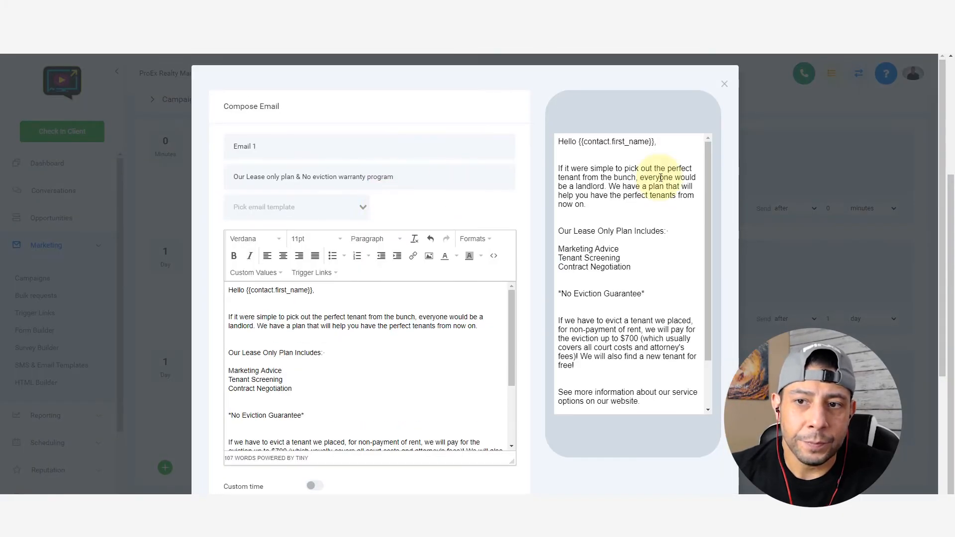
left_click(772, 187)
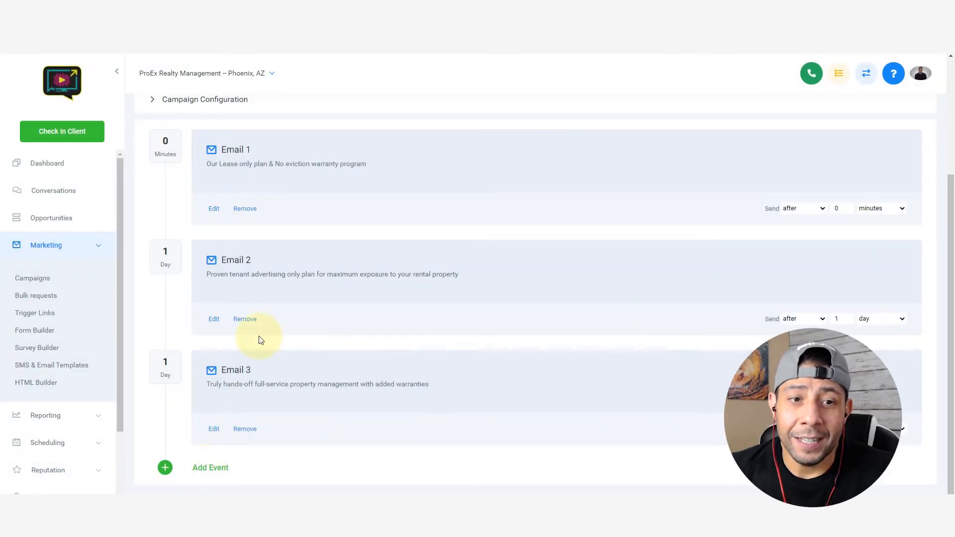
scroll(258, 339, "up", 2)
scroll(253, 325, "up", 1)
scroll(249, 303, "down", 2)
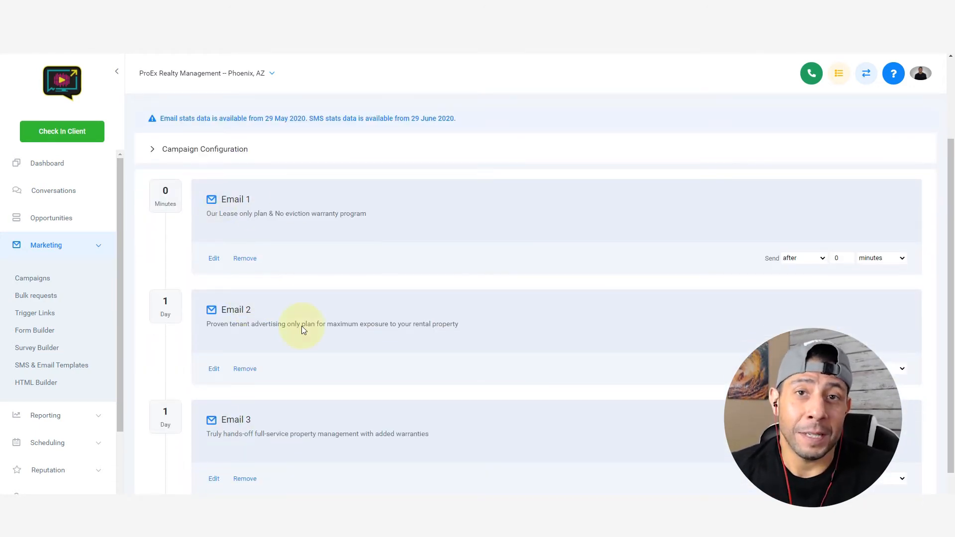
Step: Examine the event types that can be added to the Integralead campaign without adding one
scroll(300, 269, "down", 1)
left_click(212, 469)
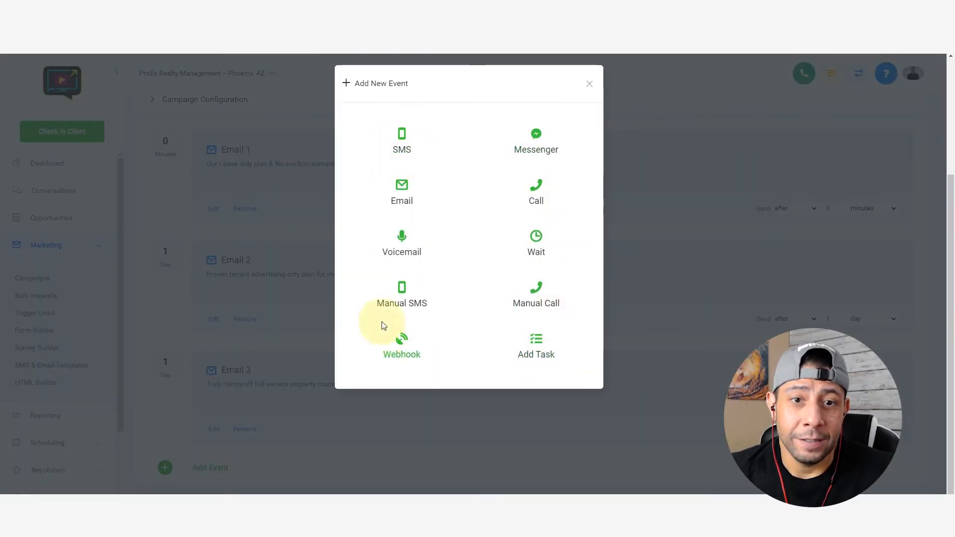
left_click(588, 85)
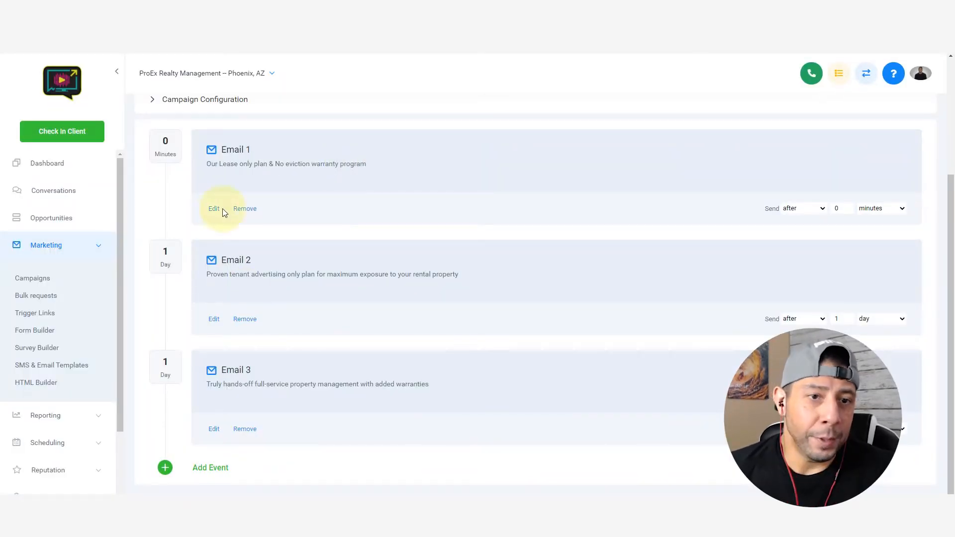
Step: Open Email 1 for editing and check which email templates can be picked
left_click(214, 207)
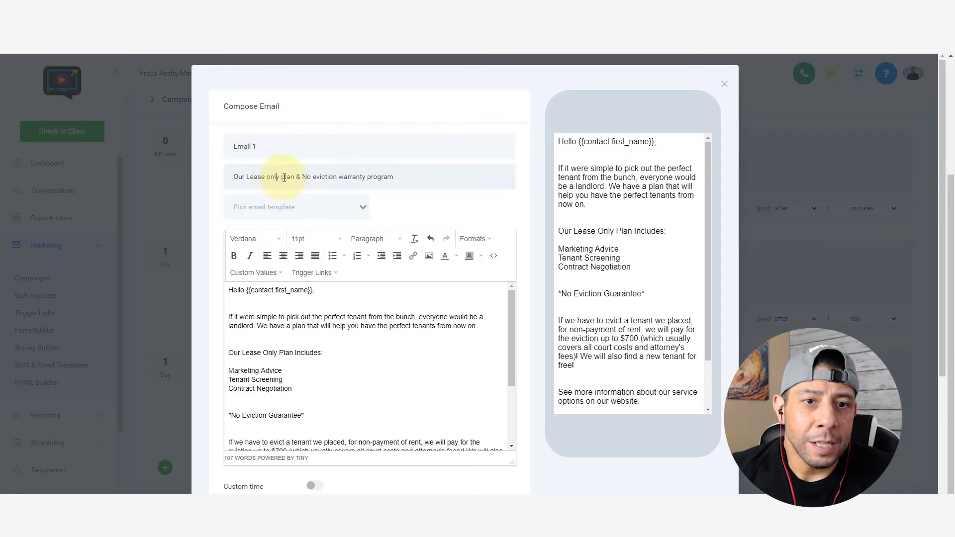
left_click(348, 207)
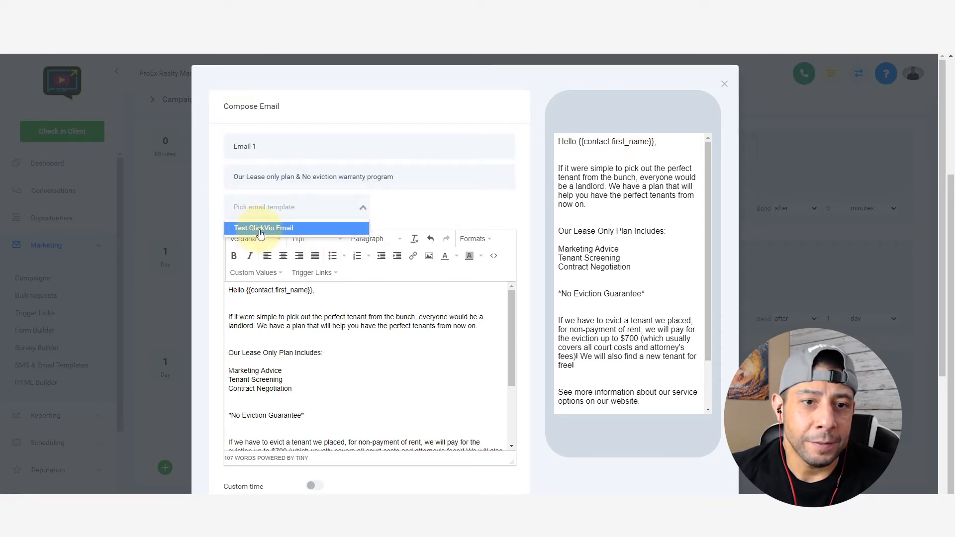
left_click(396, 219)
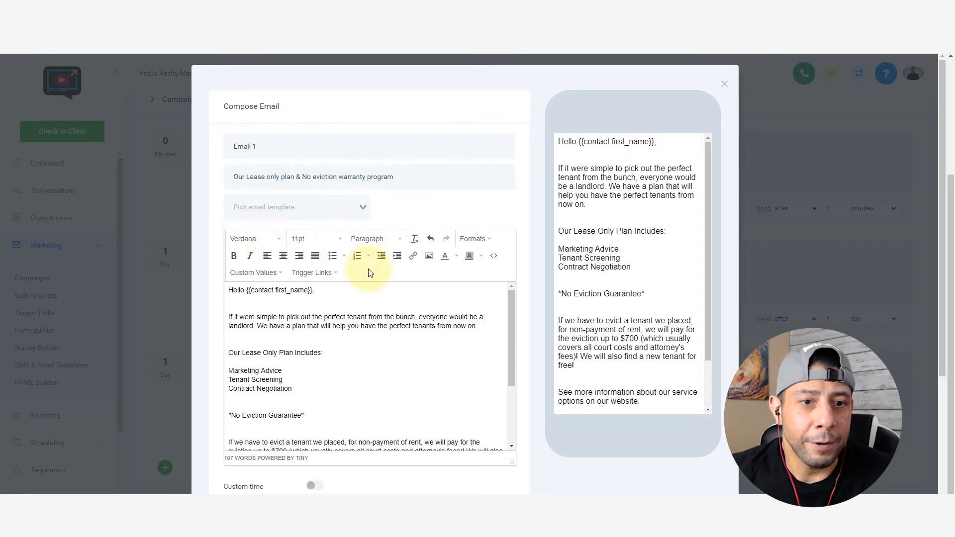
Step: Review Email 1's message body, formatting options, Custom time option and the Send Test address fields
scroll(369, 273, "down", 1)
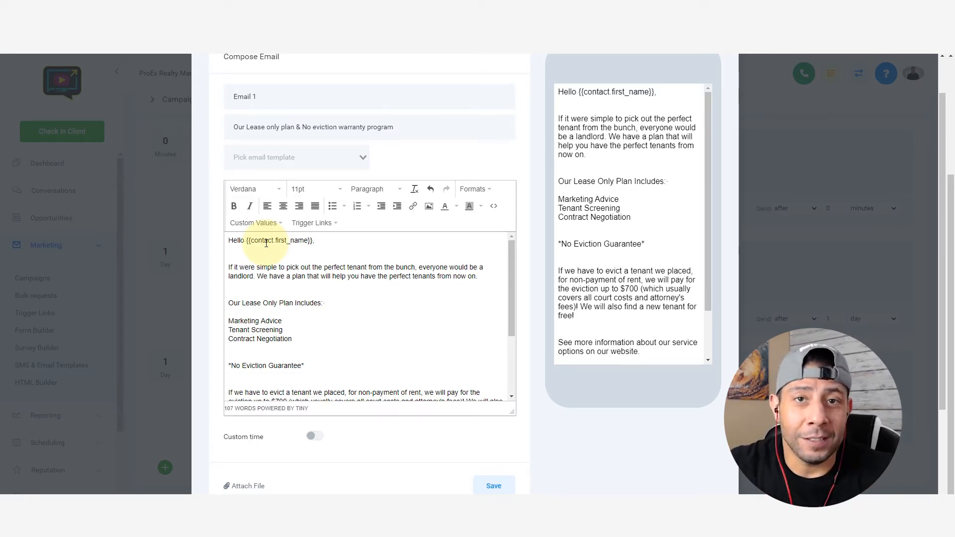
scroll(348, 308, "down", 3)
scroll(405, 441, "down", 3)
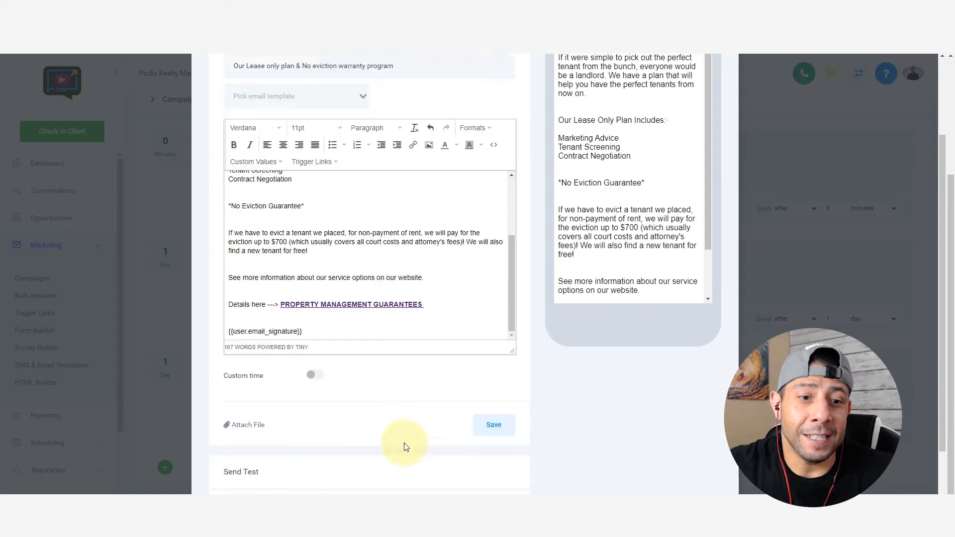
left_click(311, 446)
left_click(612, 437)
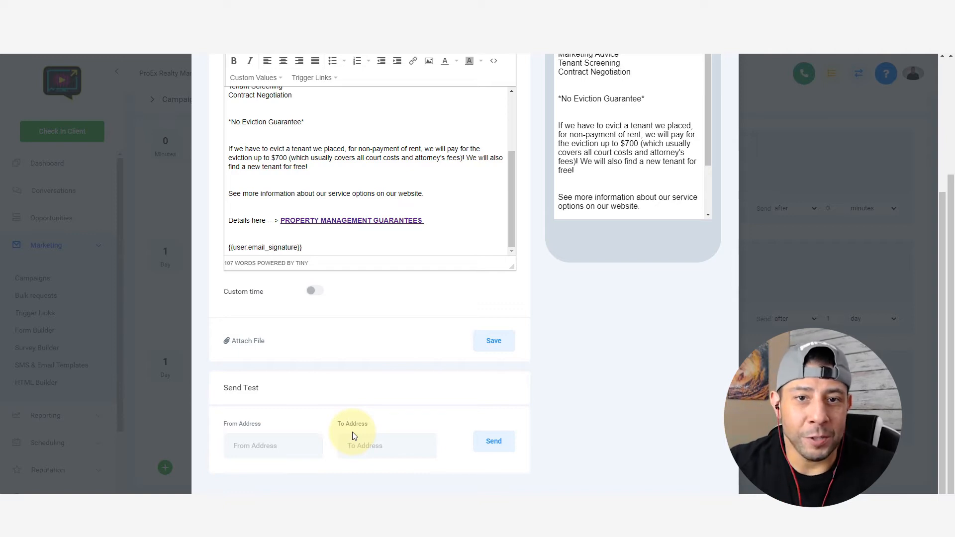
scroll(354, 397, "up", 4)
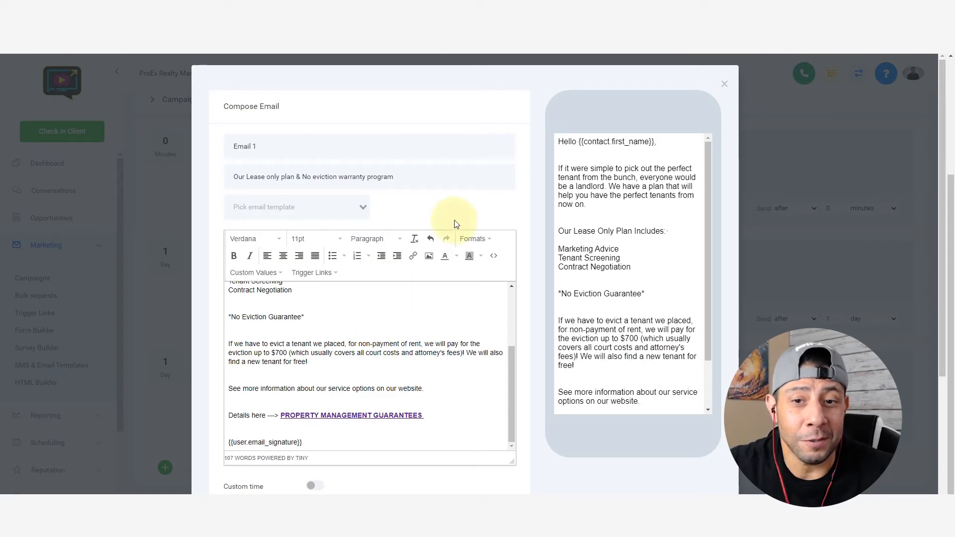
scroll(520, 261, "down", 1)
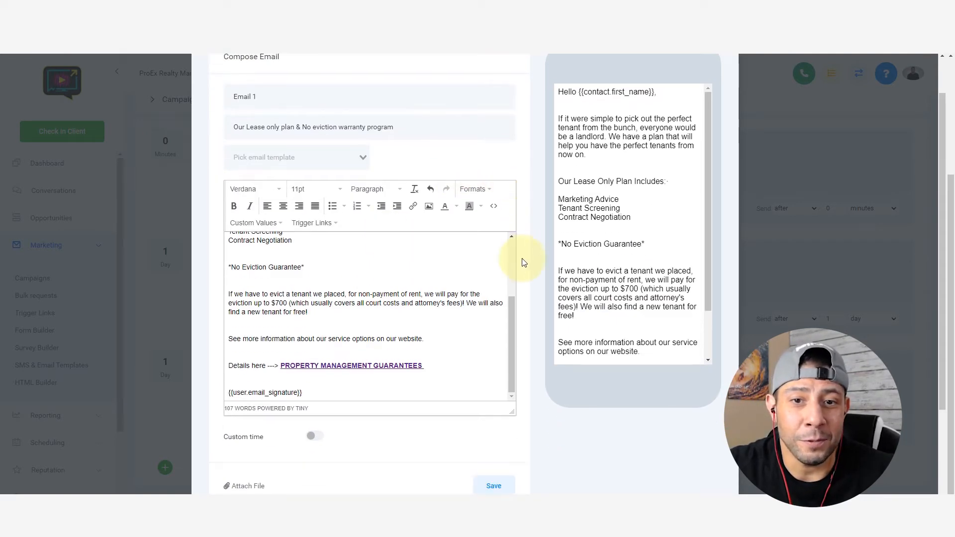
scroll(495, 312, "up", 3)
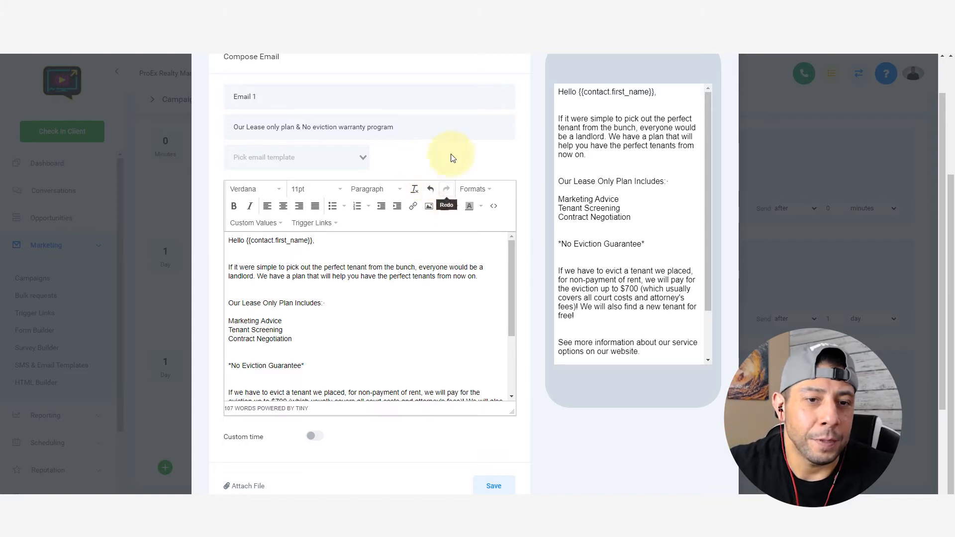
scroll(424, 316, "down", 1)
scroll(330, 298, "up", 1)
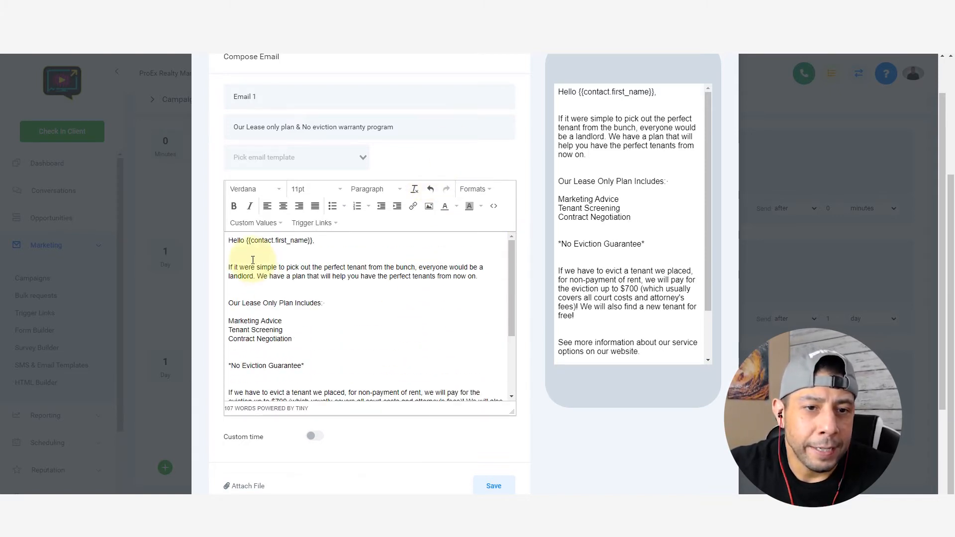
Step: Examine the closing part of Email 1's body and its PROPERTY MANAGEMENT GUARANTEES link
triple_click(291, 296)
scroll(303, 348, "down", 4)
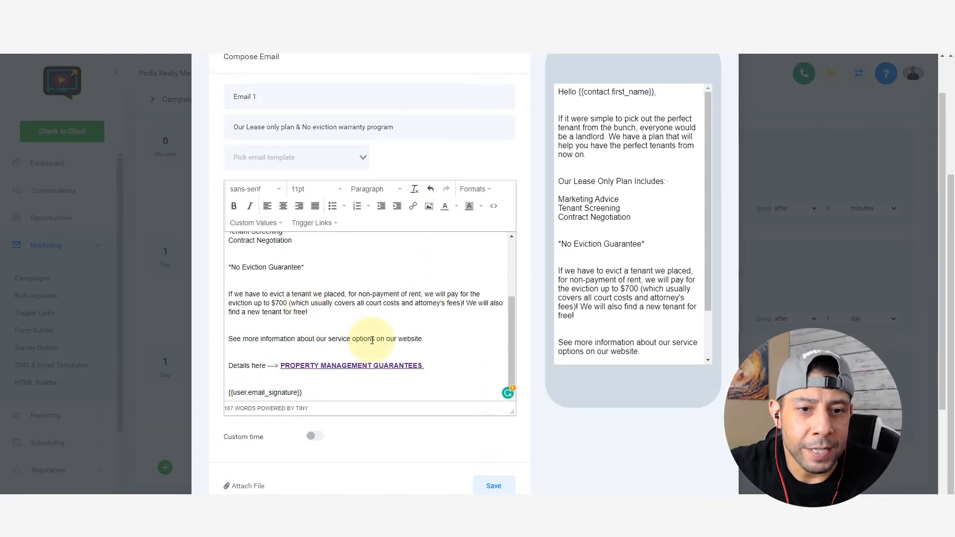
left_click_drag(423, 368, 282, 367)
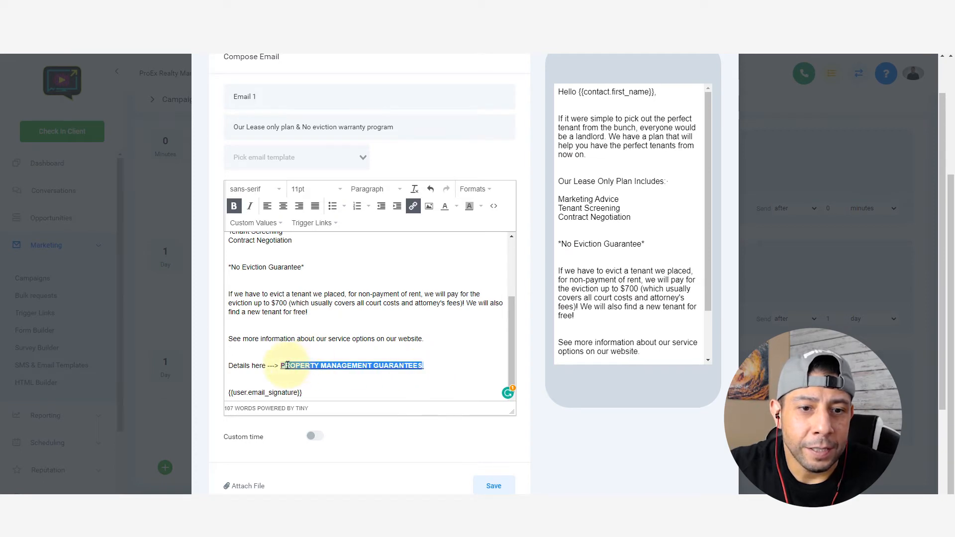
left_click(285, 320)
scroll(301, 321, "down", 2)
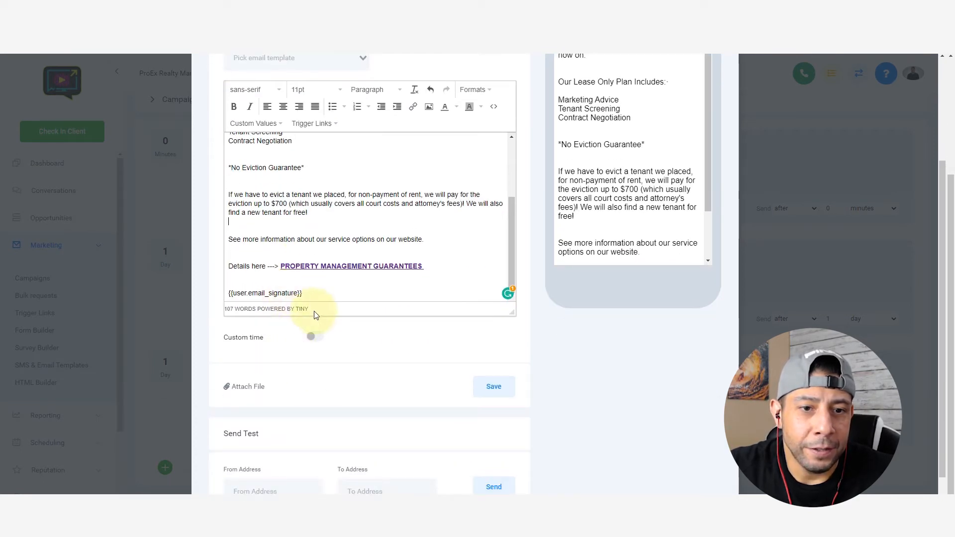
Step: Examine the {{contact.first_name}} custom value in the greeting and the rest of the email, and close the composer
scroll(318, 219, "up", 5)
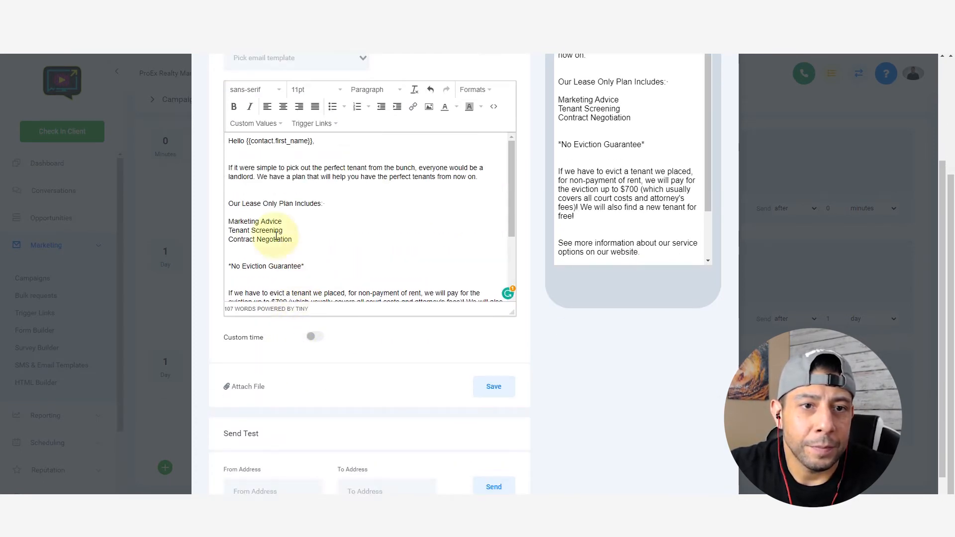
left_click_drag(247, 140, 313, 142)
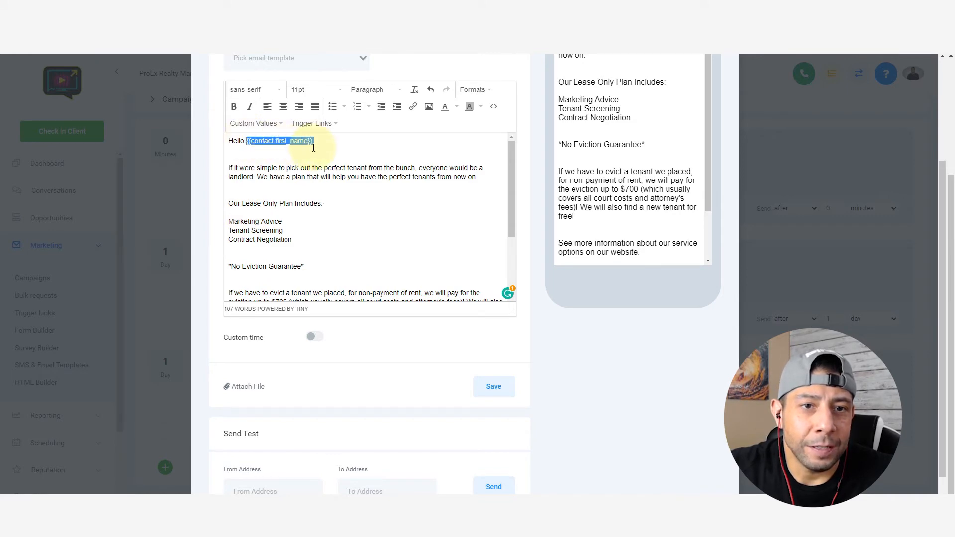
scroll(318, 224, "down", 5)
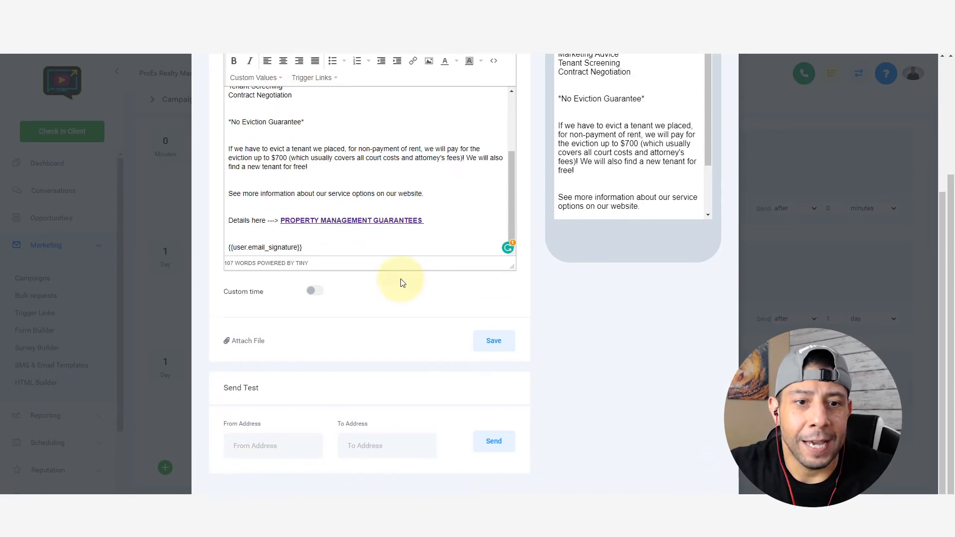
scroll(503, 341, "up", 3)
scroll(619, 323, "down", 1)
scroll(709, 189, "up", 1)
left_click(724, 83)
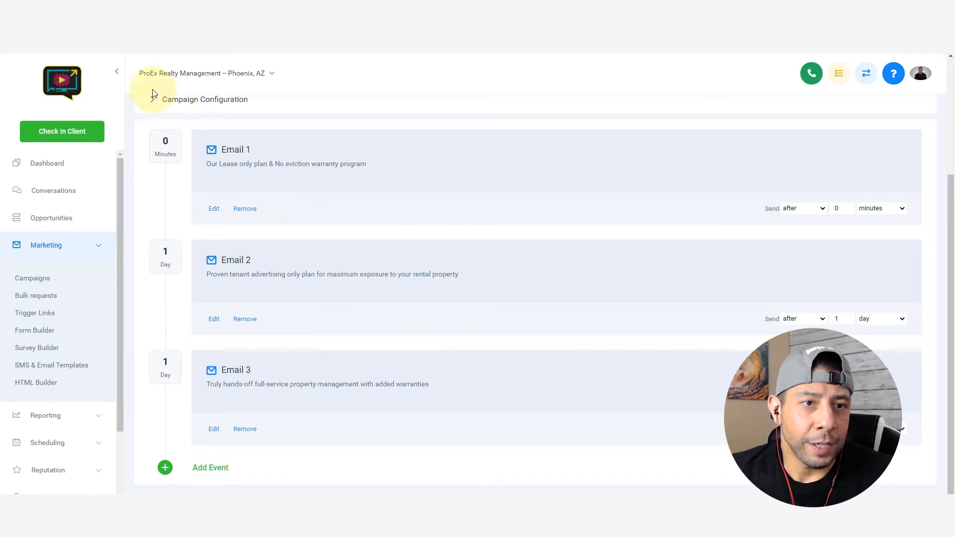
Step: Return to the campaign list and open the ClickVio Email Builder - ProEx campaign
scroll(189, 174, "up", 2)
scroll(189, 174, "up", 3)
left_click(141, 125)
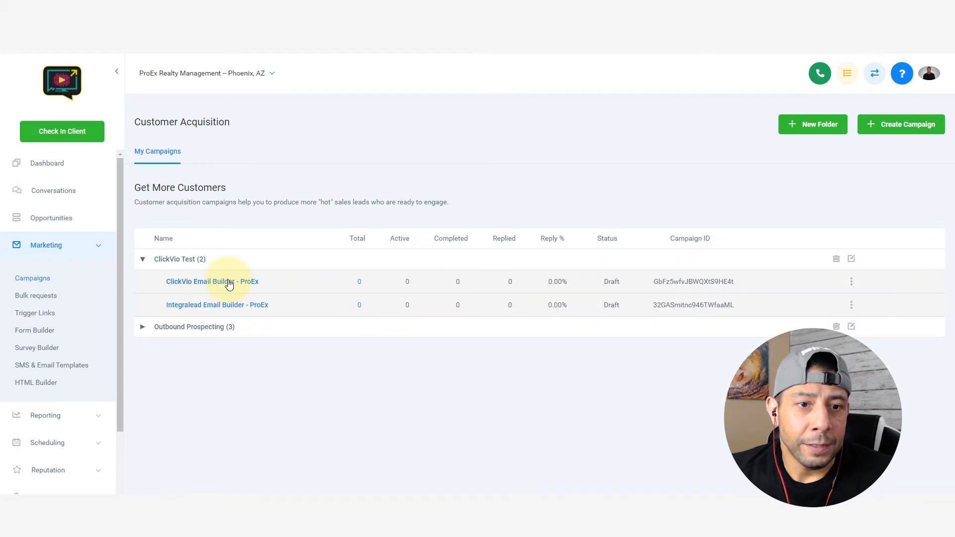
left_click(231, 282)
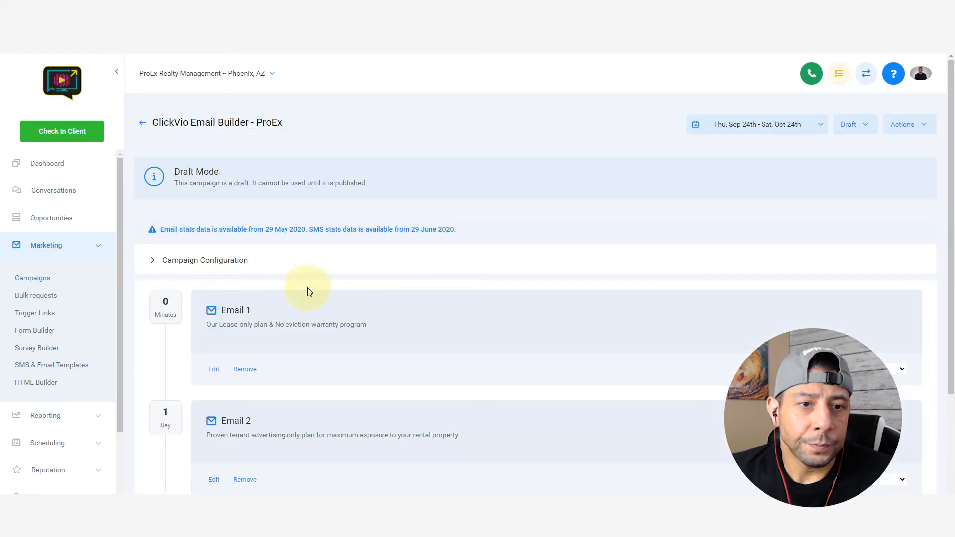
Step: Review the ClickVio campaign's title, email subject lines and send delays
scroll(307, 288, "down", 3)
scroll(215, 207, "up", 1)
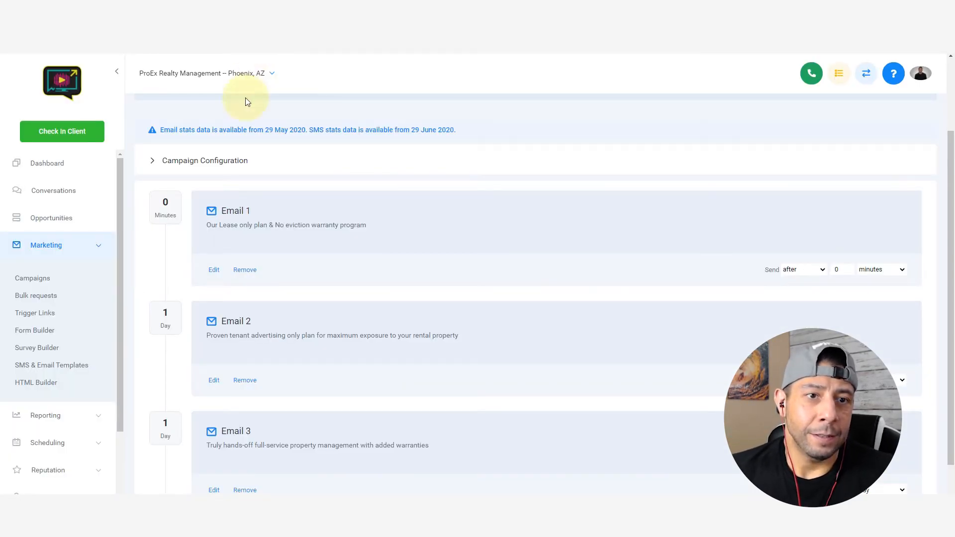
scroll(176, 164, "up", 2)
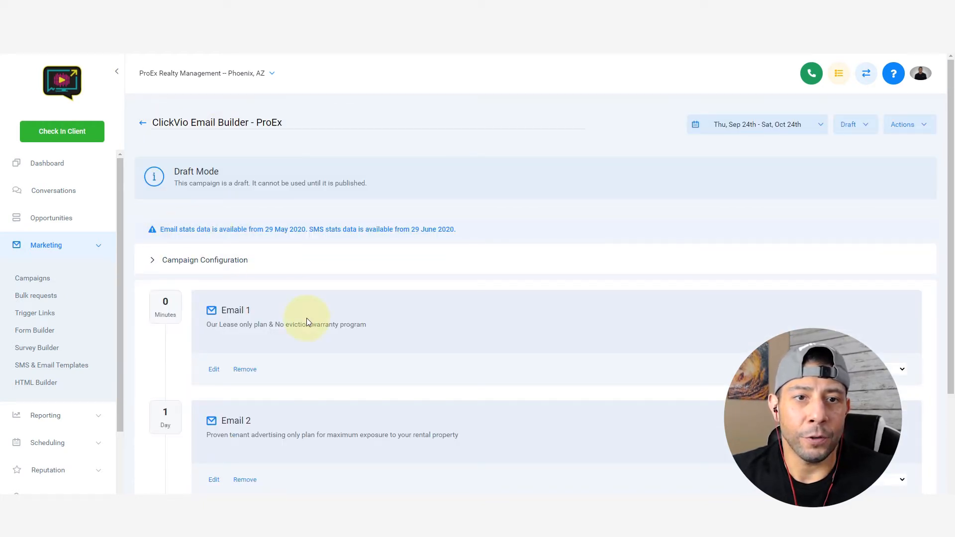
scroll(442, 280, "down", 3)
scroll(399, 253, "up", 2)
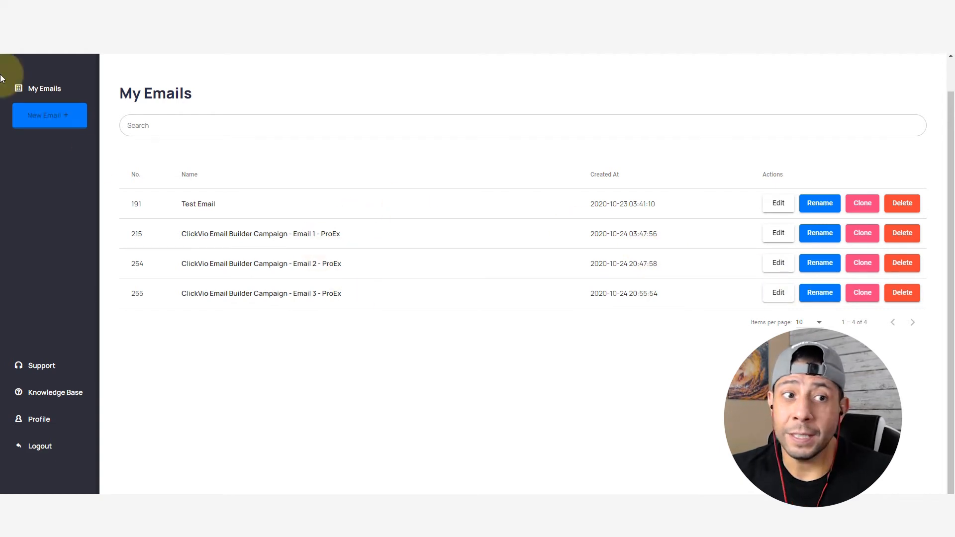
Step: Switch to ClickVio and open "ClickVio Email Builder Campaign - Email 1 - ProEx" for editing
scroll(271, 170, "up", 1)
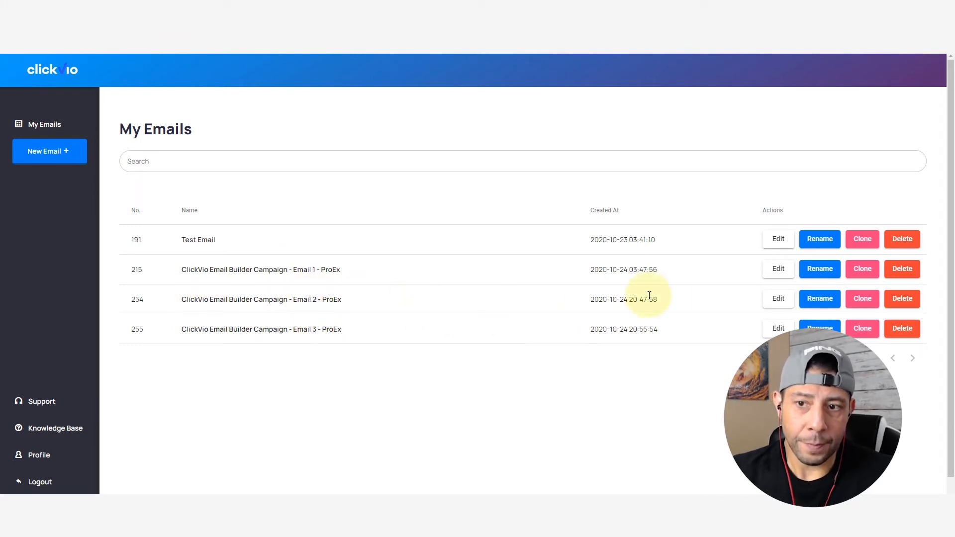
left_click(778, 270)
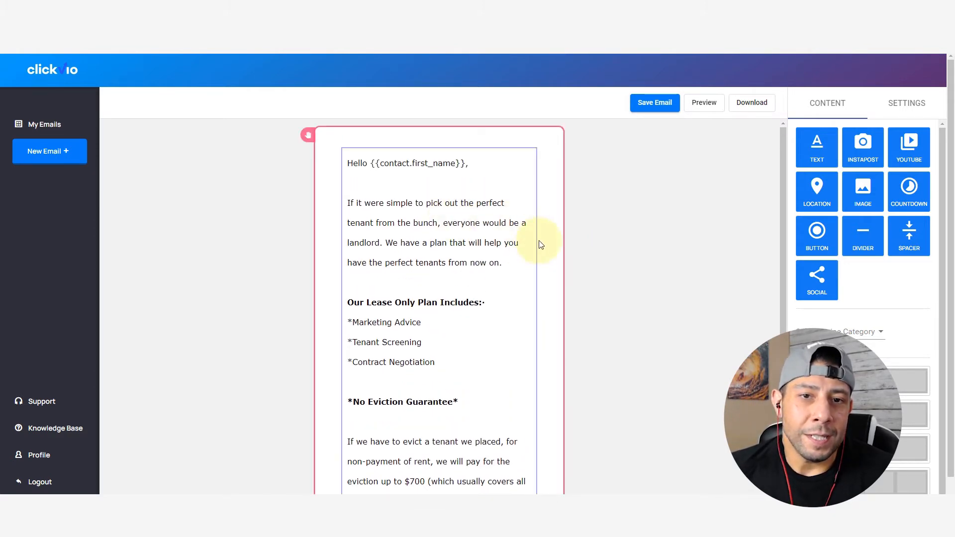
Step: Review the ClickVio version of Email 1, including its body text, ProEx Management Website button, signature and opt-out note
scroll(525, 273, "down", 1)
scroll(625, 273, "down", 2)
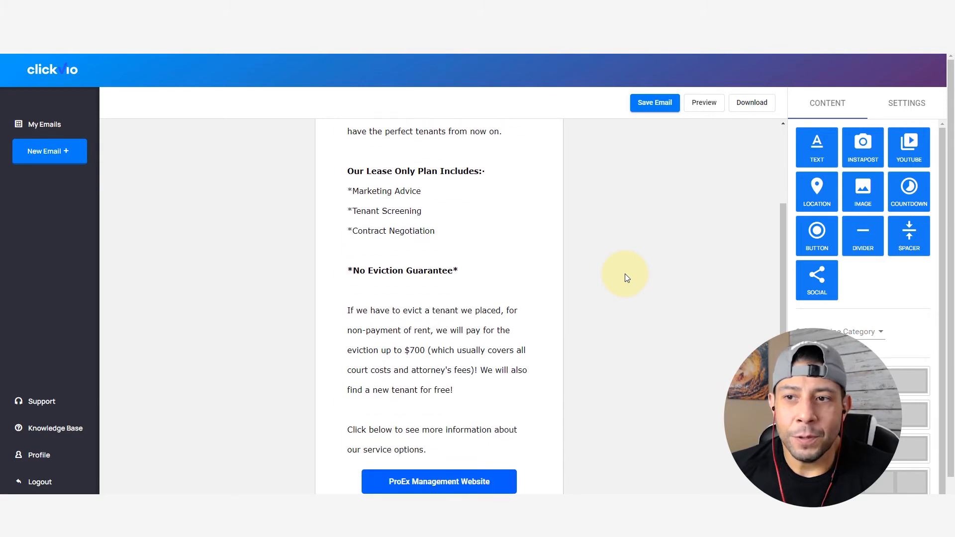
scroll(855, 283, "down", 1)
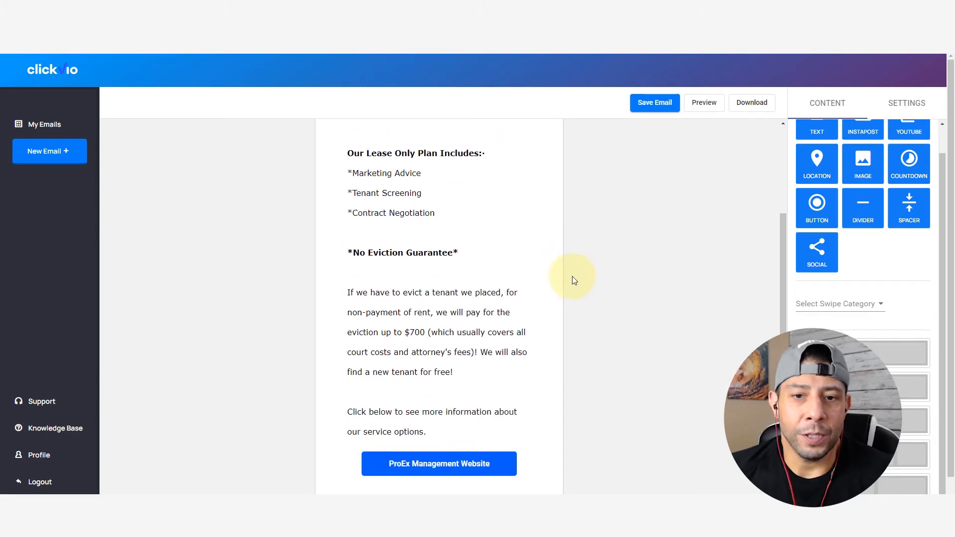
scroll(573, 281, "down", 1)
scroll(573, 284, "down", 2)
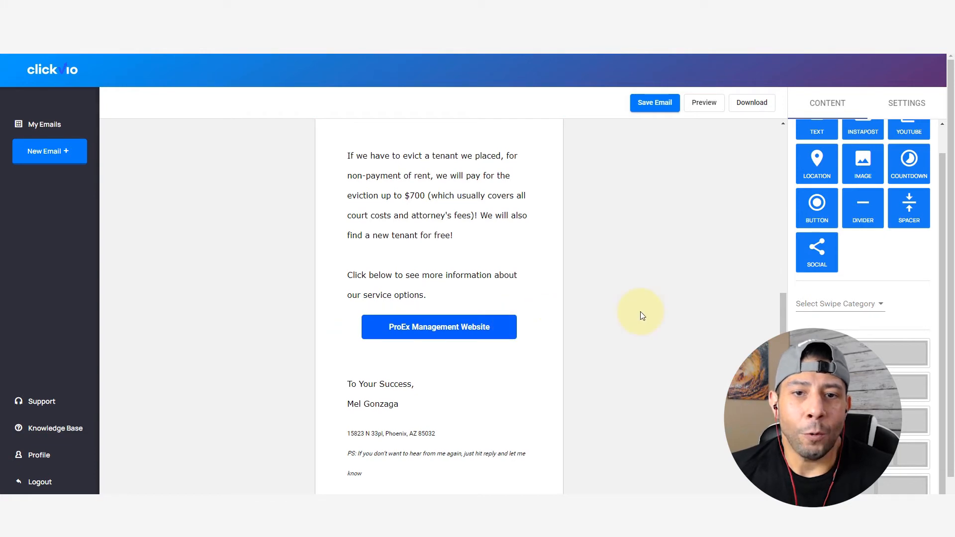
scroll(640, 313, "up", 5)
scroll(510, 317, "down", 4)
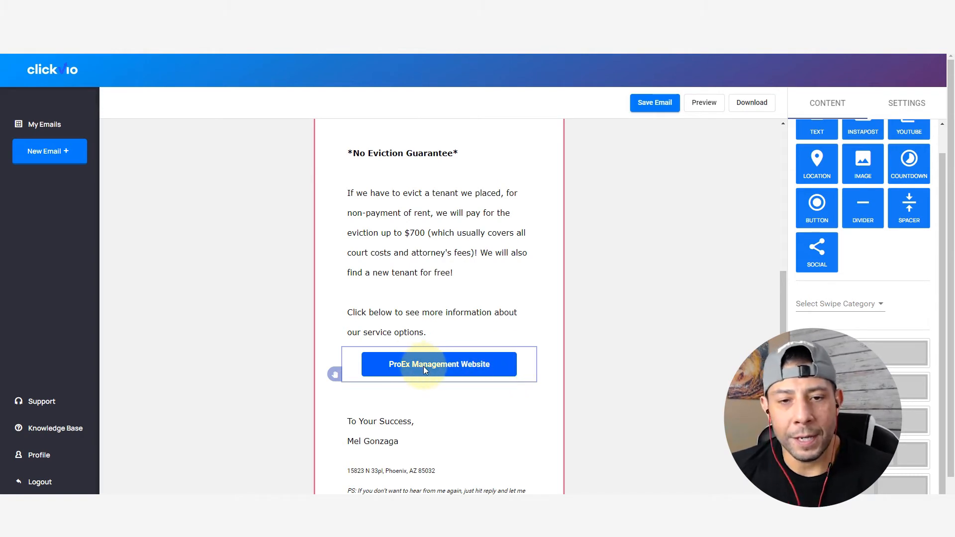
scroll(423, 368, "down", 1)
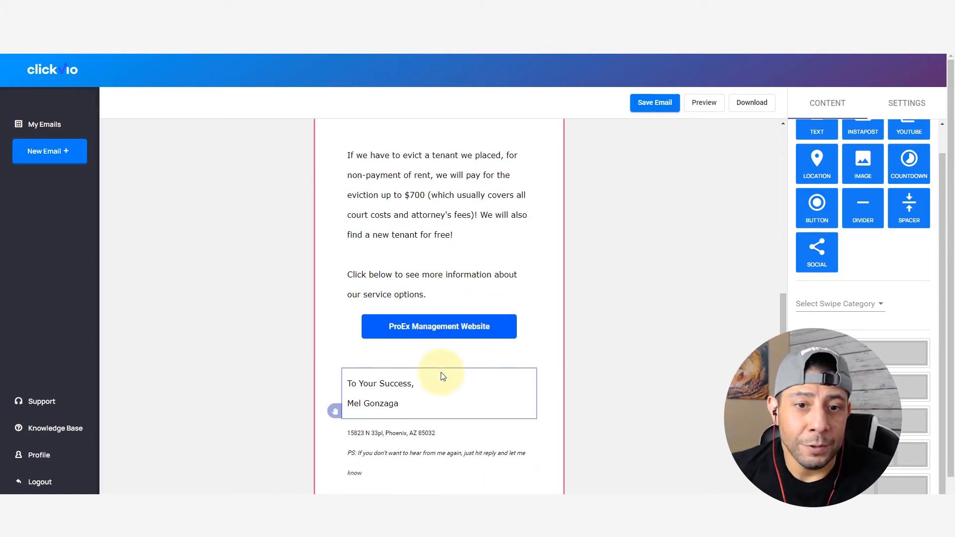
scroll(442, 357, "up", 8)
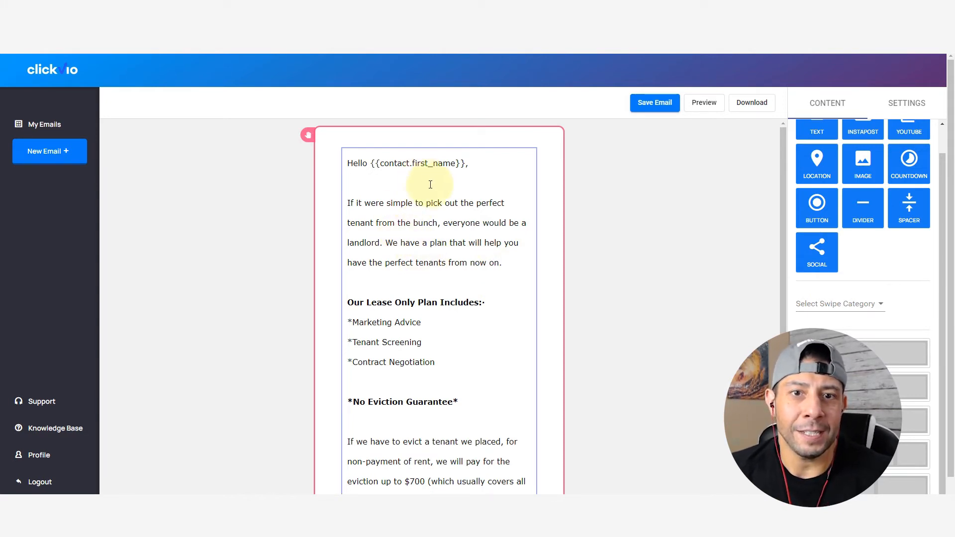
Step: Read through the ClickVio version of Email 1 once more, from the greeting to the sign-off
scroll(448, 209, "down", 3)
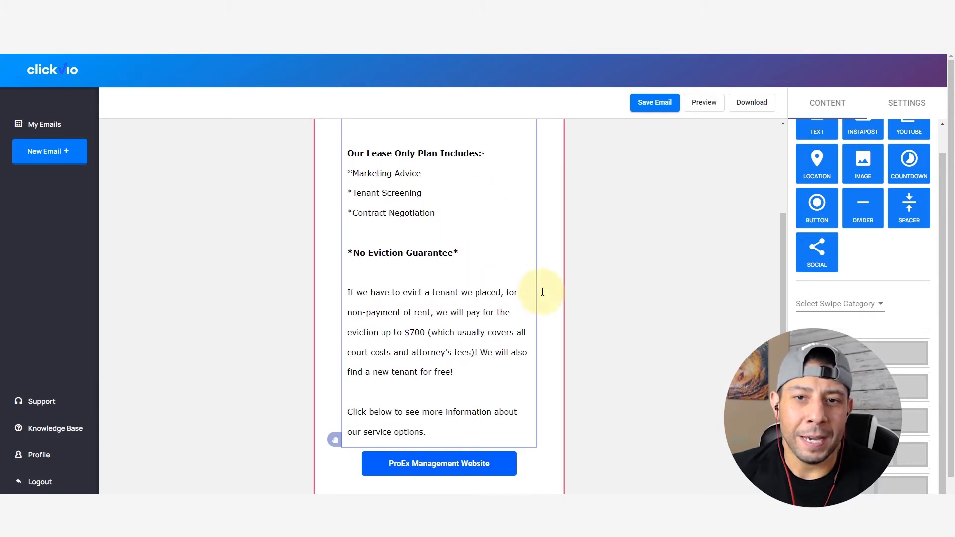
scroll(493, 224, "down", 3)
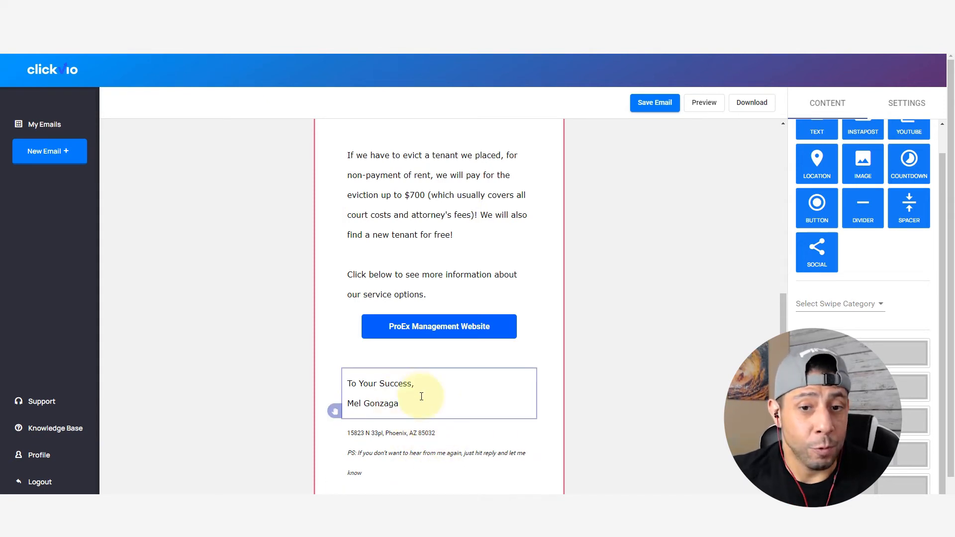
scroll(420, 394, "up", 6)
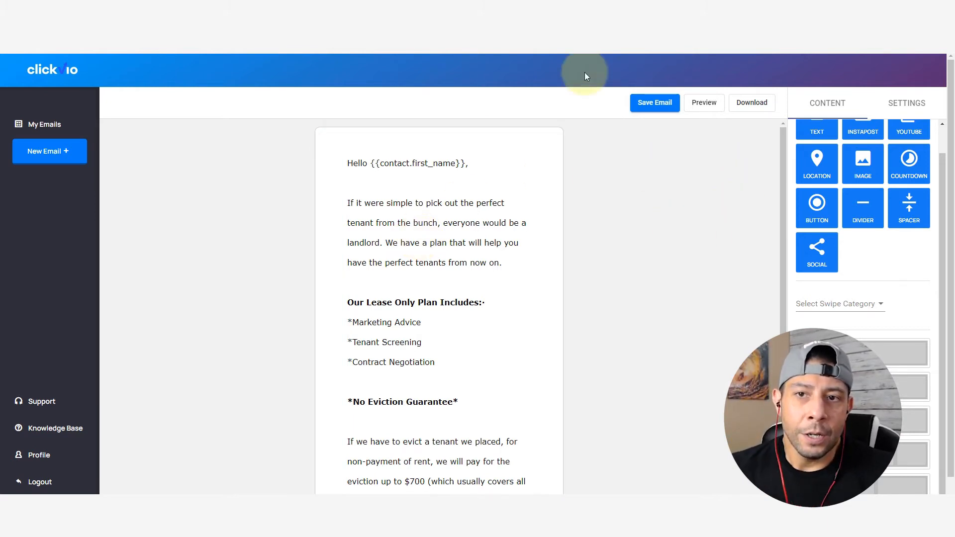
scroll(682, 174, "down", 4)
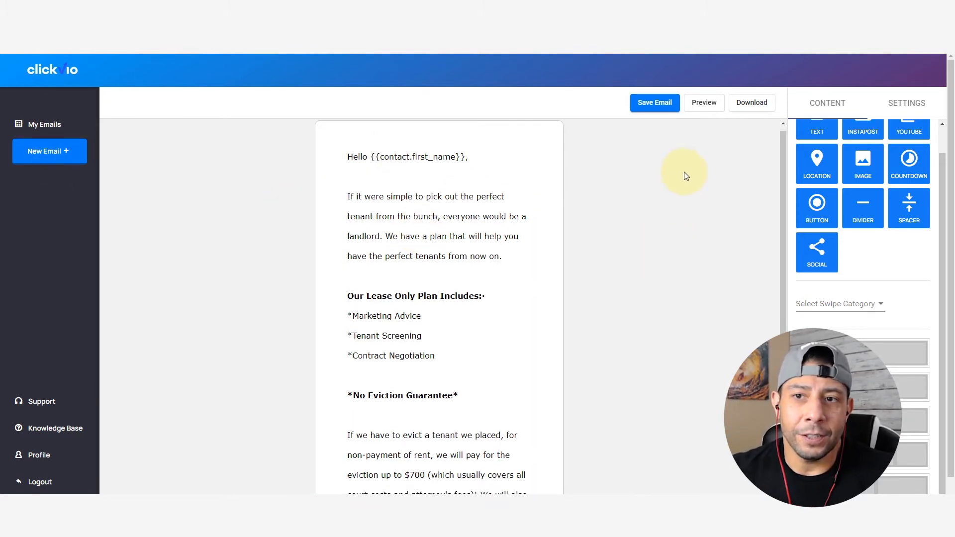
scroll(524, 243, "up", 4)
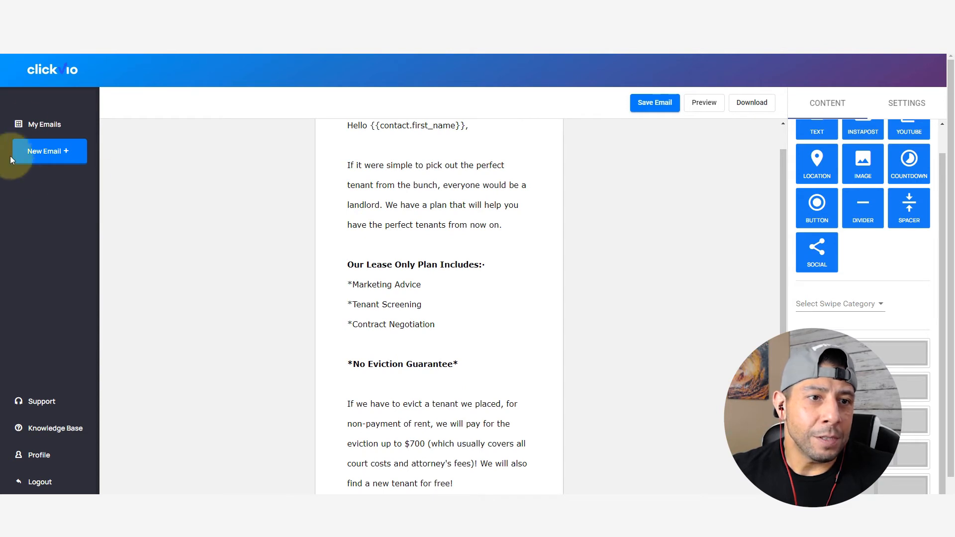
Step: Open "ClickVio Email Builder Campaign - Email 2 - ProEx" for editing and review its body text and website button
left_click(37, 123)
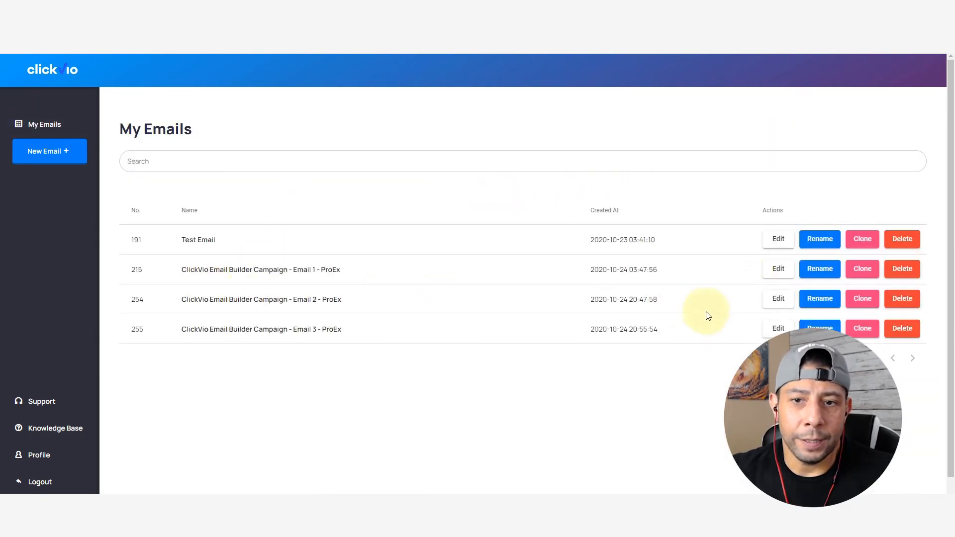
left_click(779, 298)
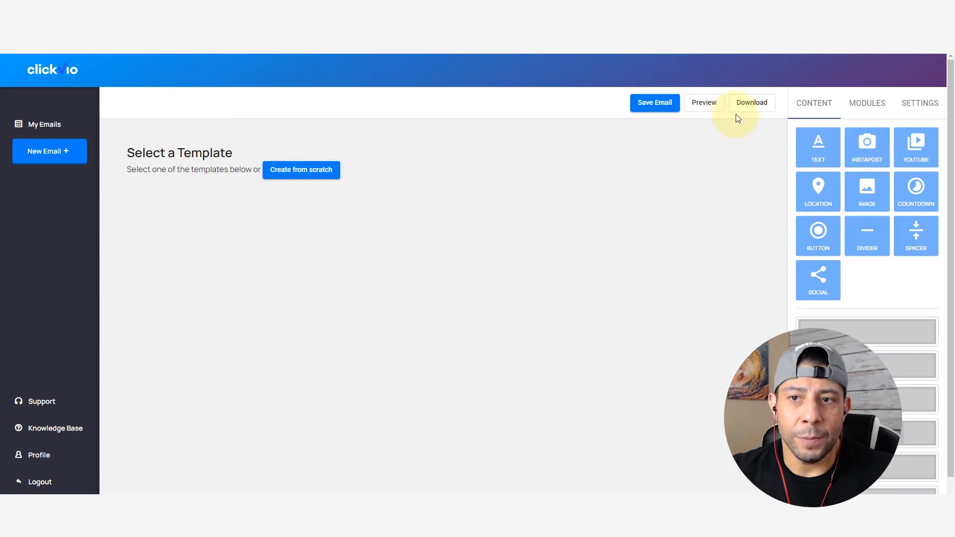
scroll(480, 214, "down", 5)
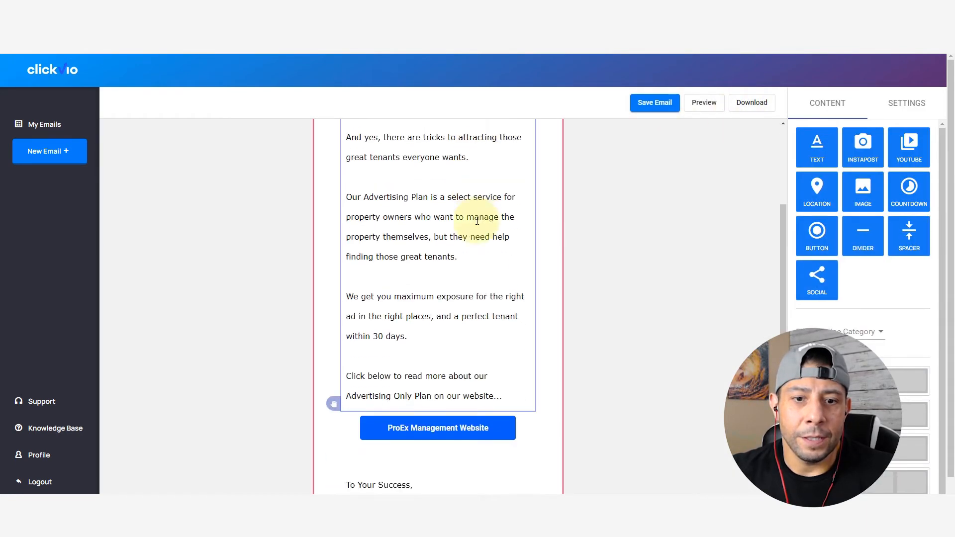
scroll(603, 297, "up", 4)
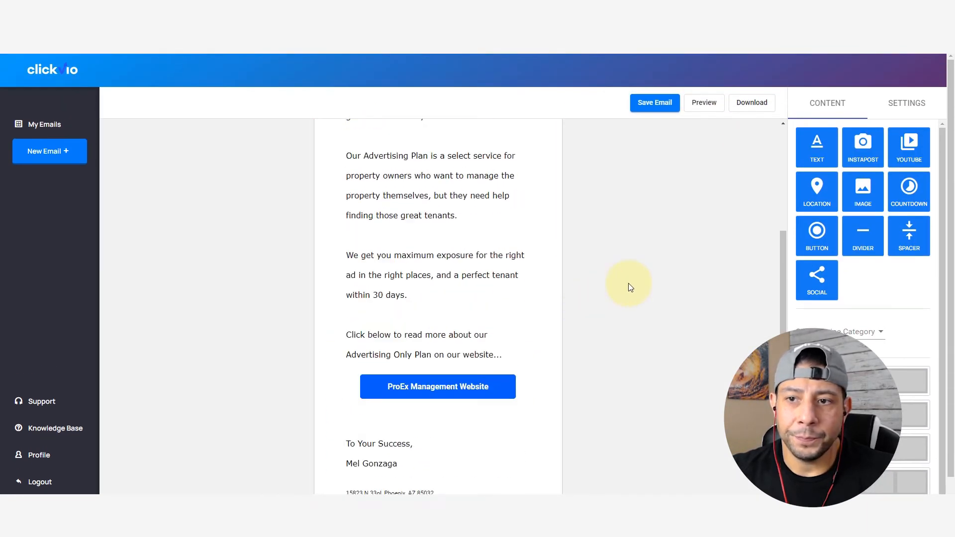
Step: Check the download format options for Email 2, leaving them without downloading anything
left_click(746, 108)
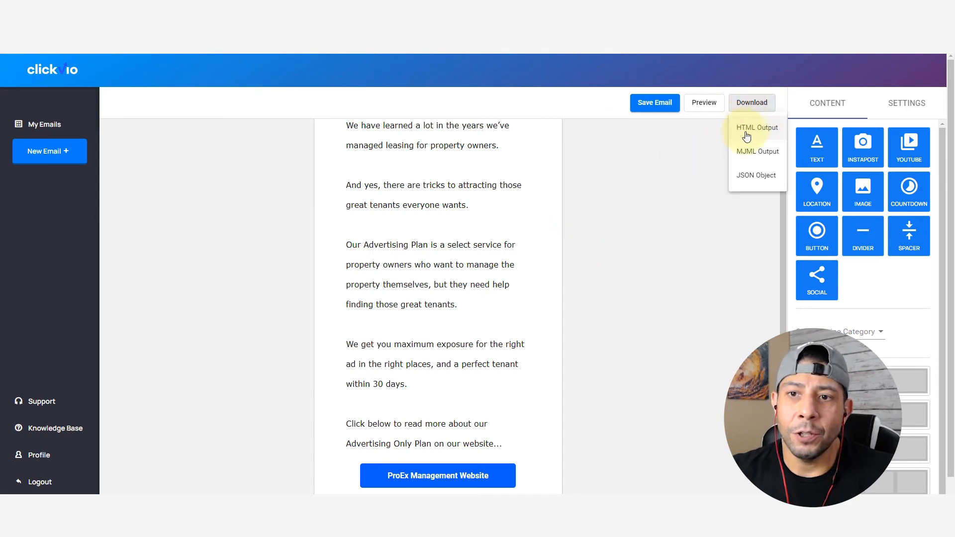
left_click(685, 163)
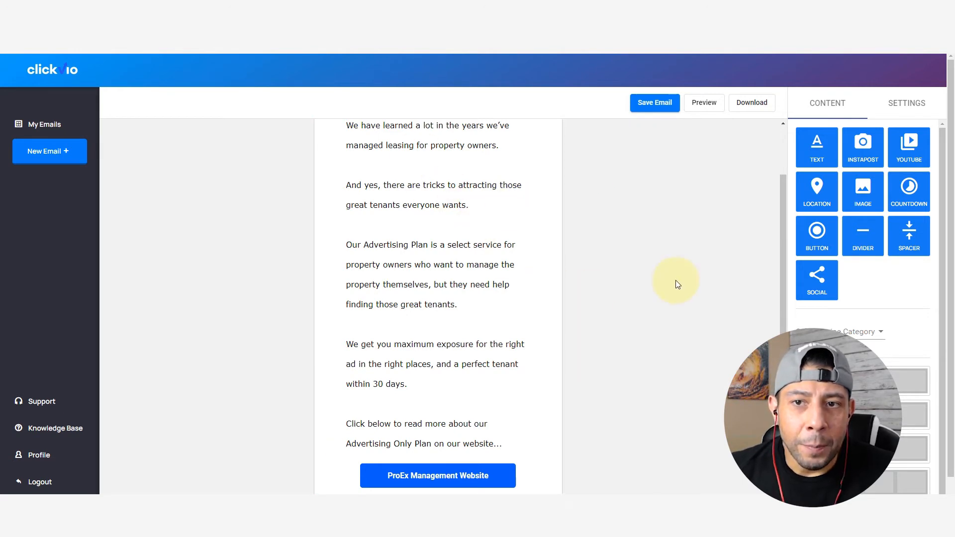
scroll(677, 278, "down", 2)
scroll(678, 276, "up", 3)
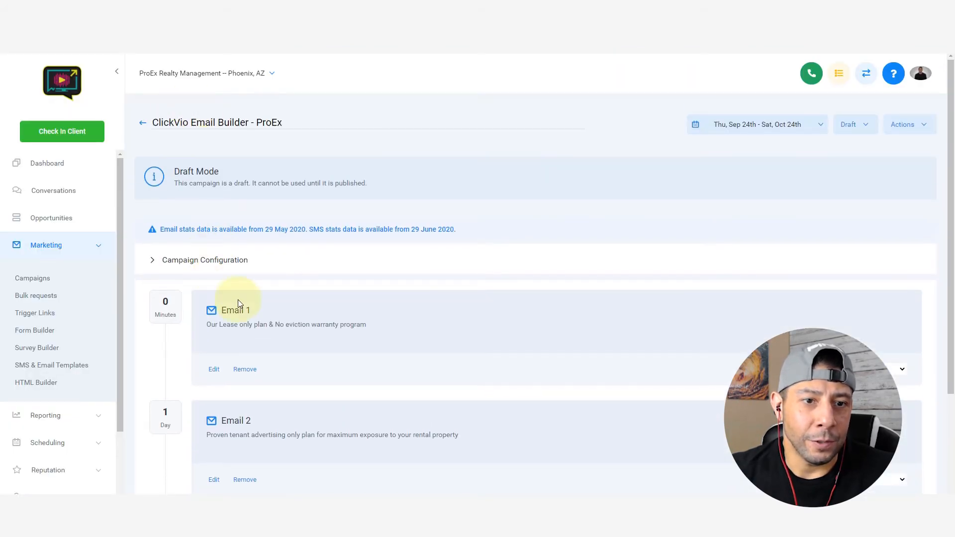
Step: Review the email events and send delays of the ClickVio Email Builder - ProEx campaign and return to the campaign list
scroll(238, 300, "down", 3)
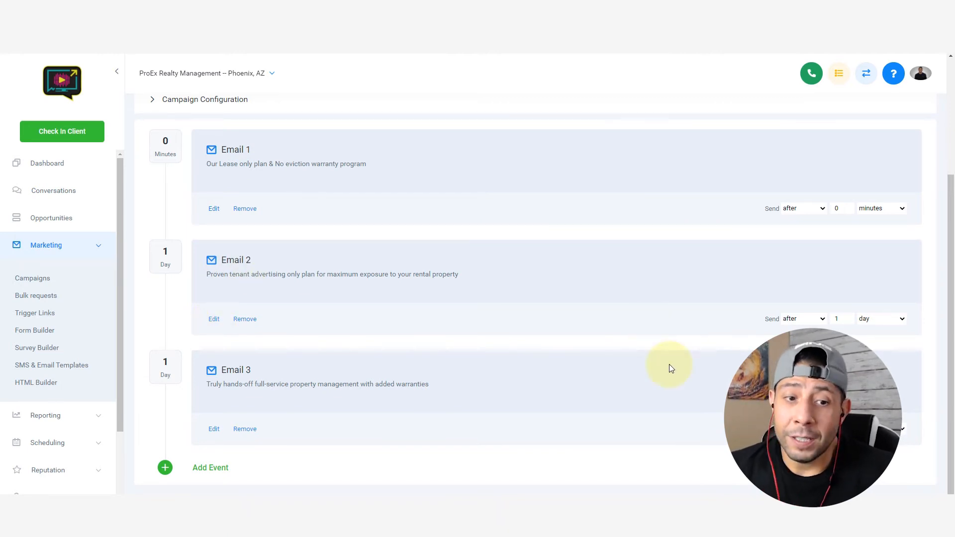
scroll(669, 365, "up", 3)
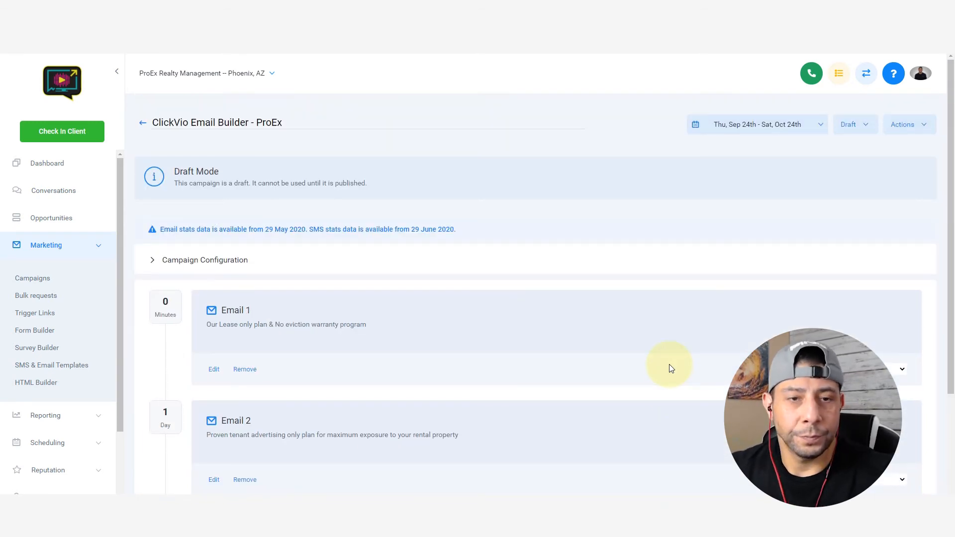
left_click(144, 125)
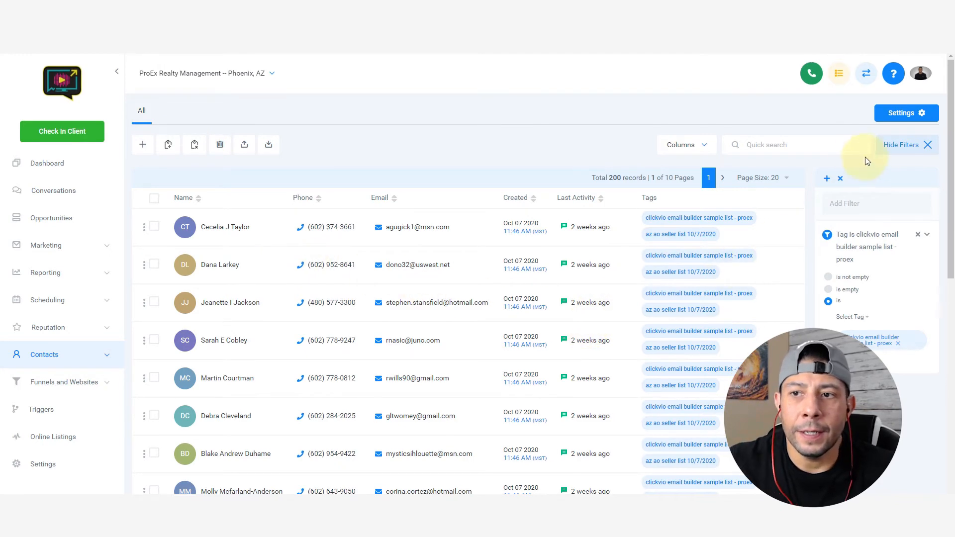
Step: Clear the contact filters, filter contacts by the tag "clickvio email builder sample list - proex" and check the total record count
left_click(840, 178)
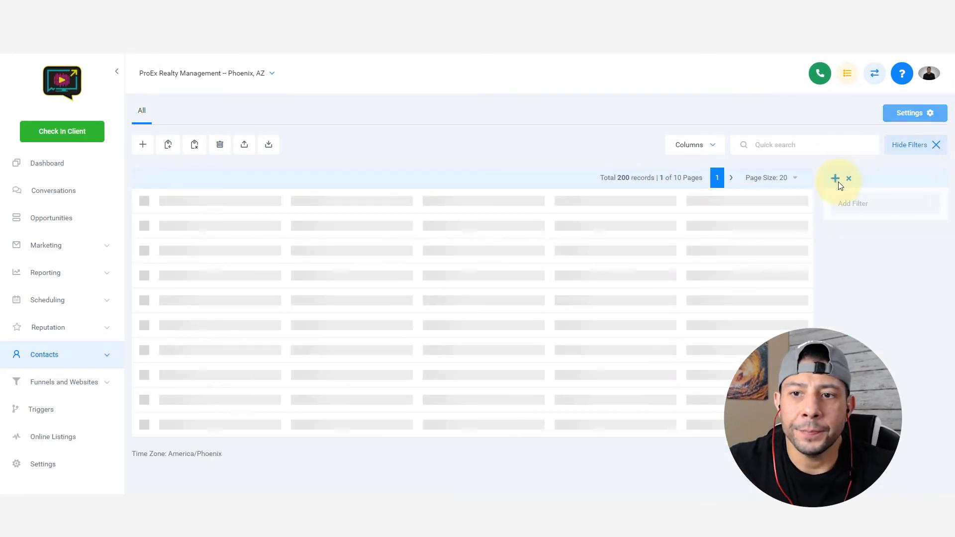
left_click(47, 354)
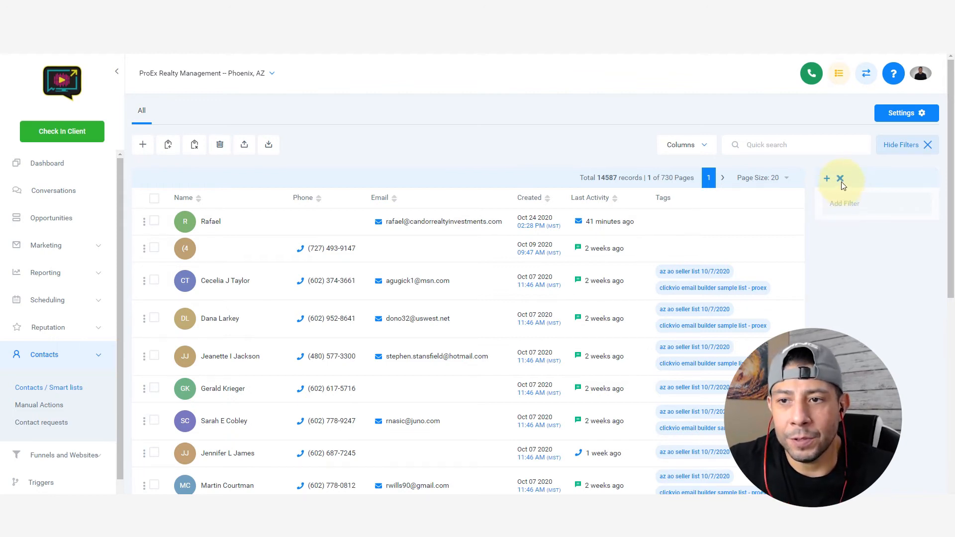
left_click(847, 201)
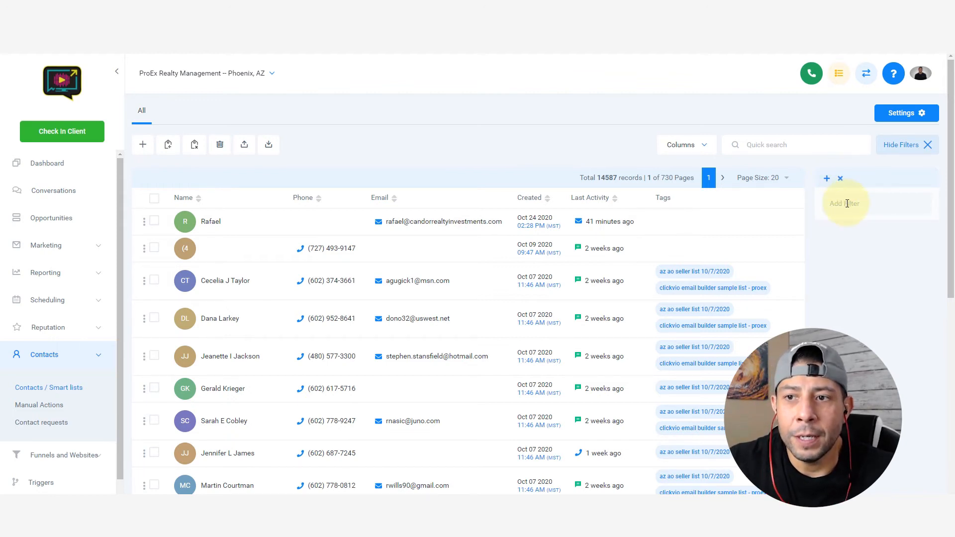
scroll(854, 214, "down", 7)
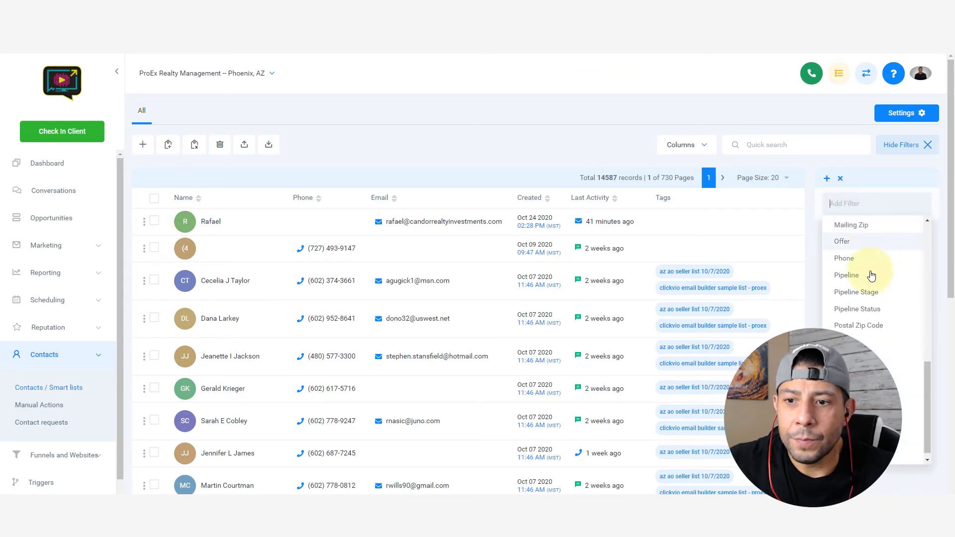
left_click(868, 401)
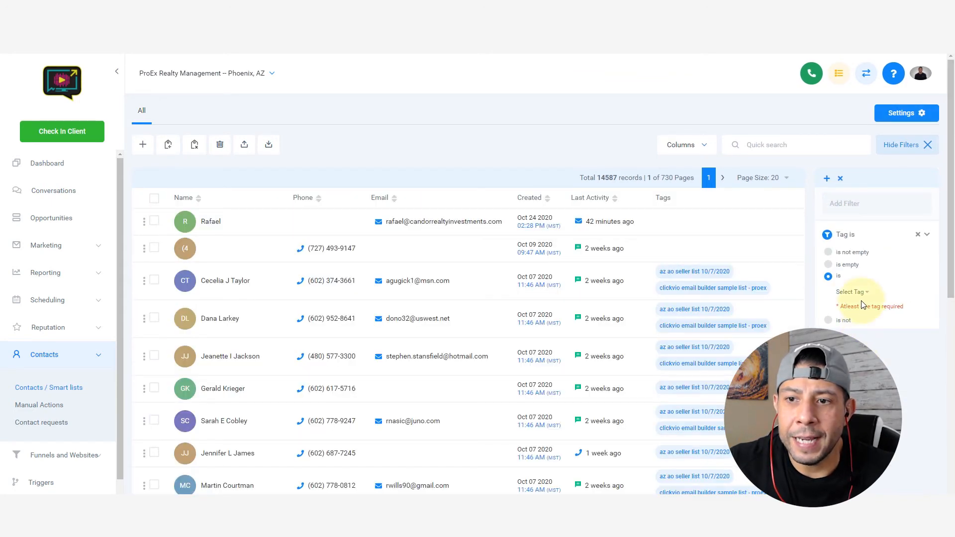
left_click(854, 293)
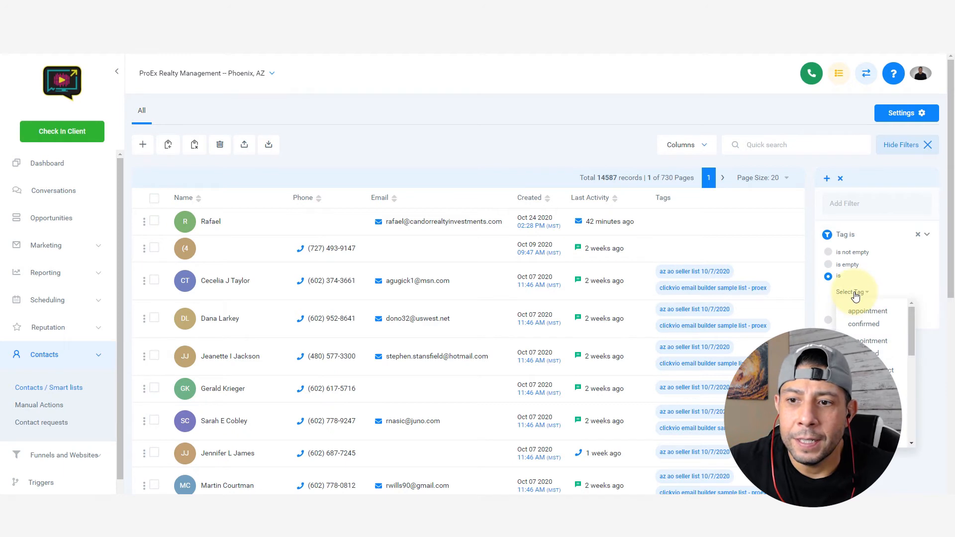
scroll(878, 343, "down", 3)
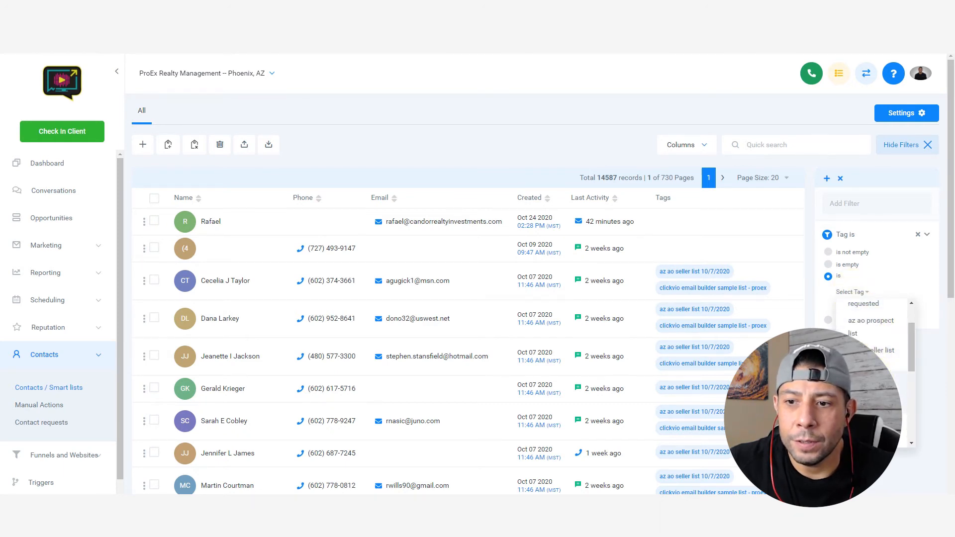
left_click(874, 393)
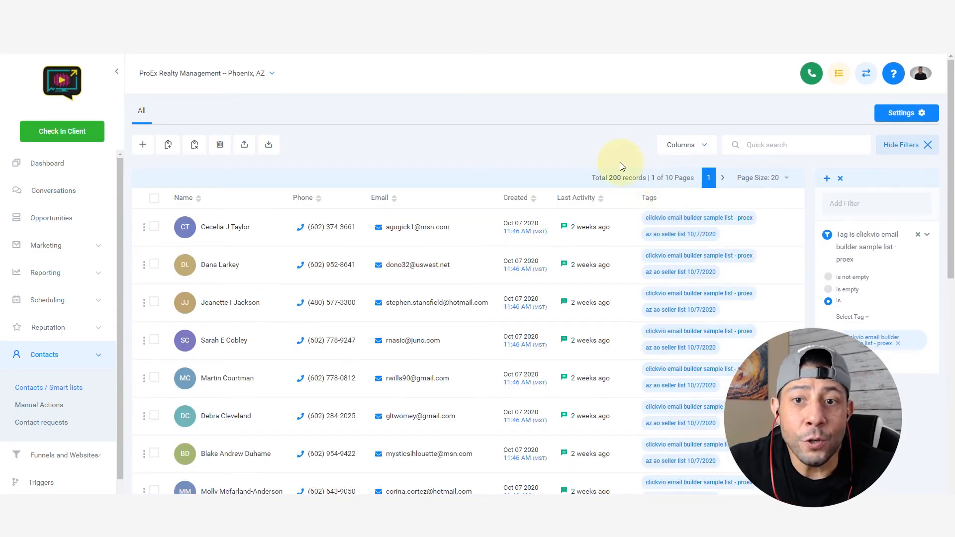
double_click(617, 177)
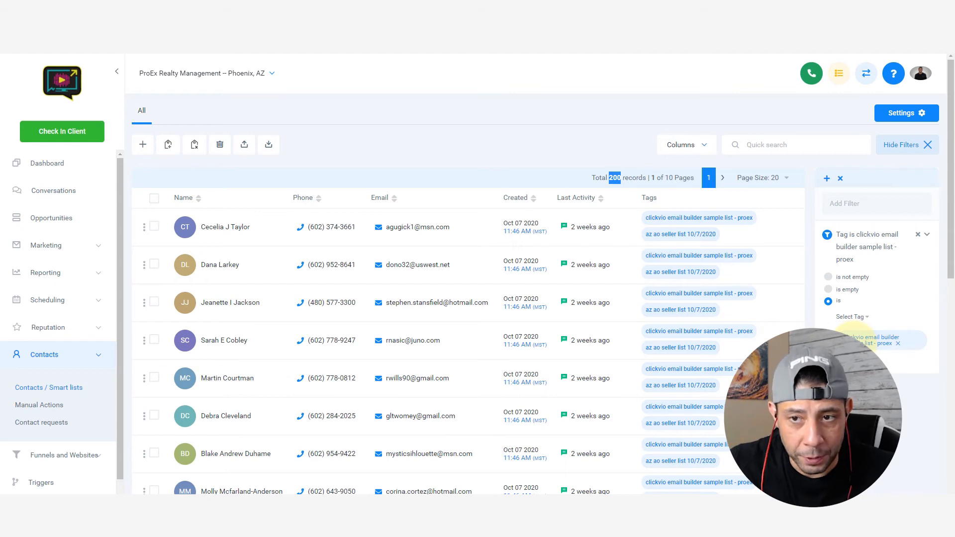
Step: Replace the filter's tag with "integralead email builder sample list" and check the total record count
left_click(898, 344)
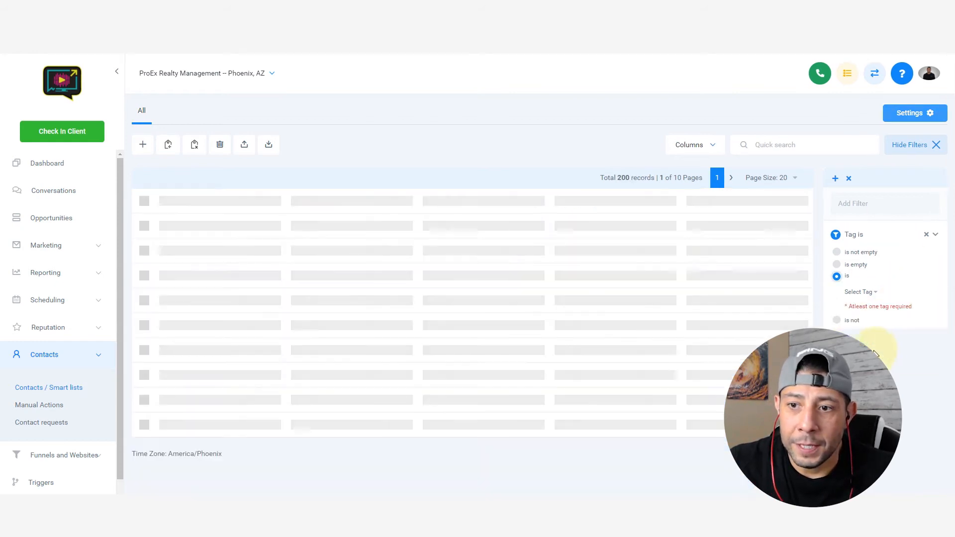
left_click(868, 294)
scroll(880, 348, "down", 5)
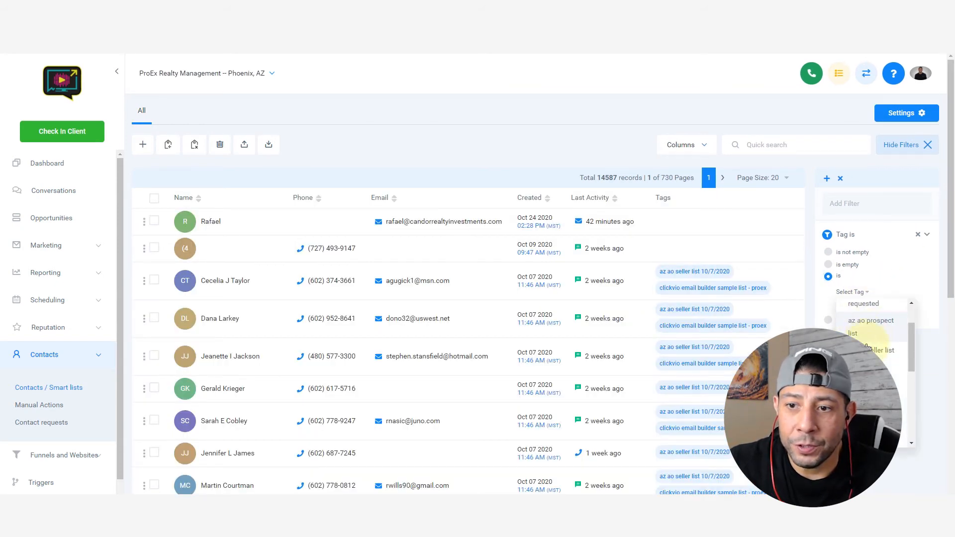
scroll(873, 348, "down", 4)
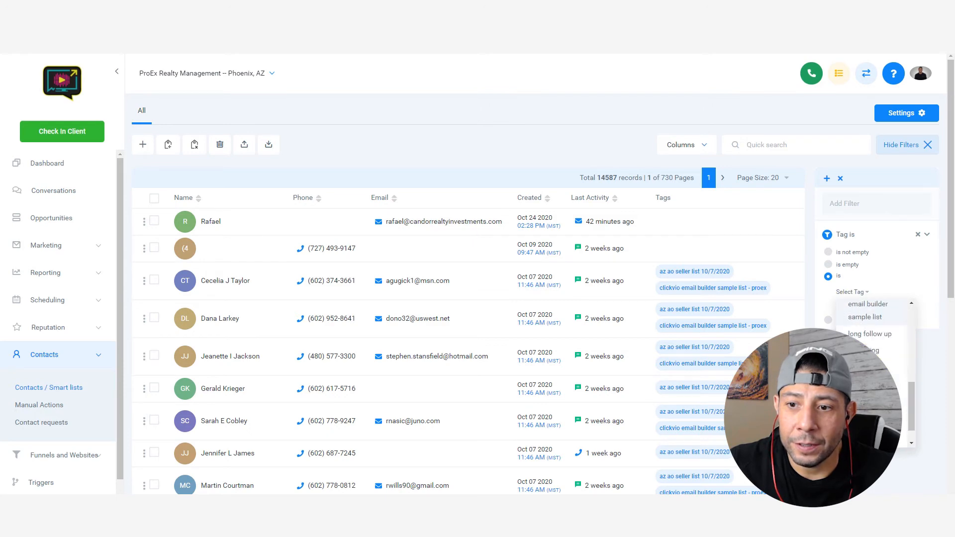
scroll(873, 328, "up", 2)
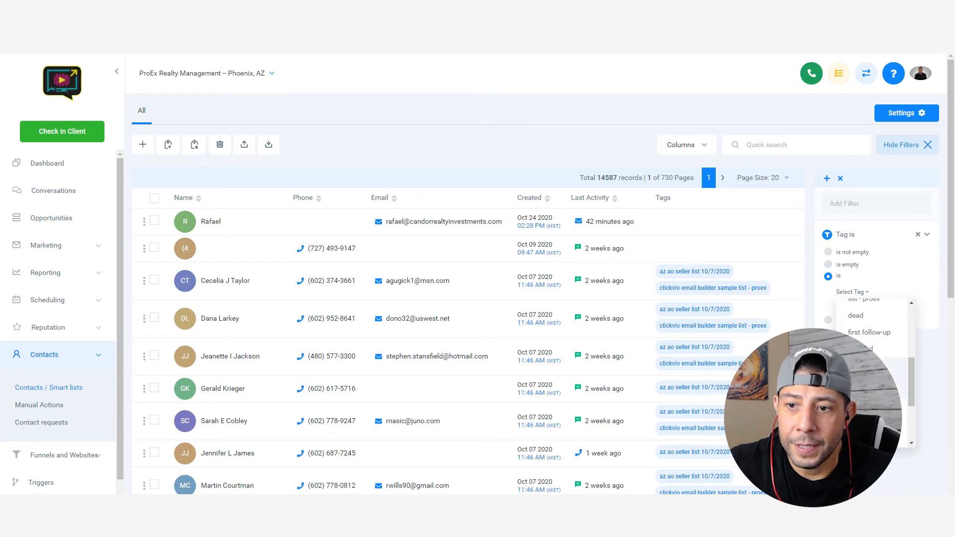
left_click(873, 377)
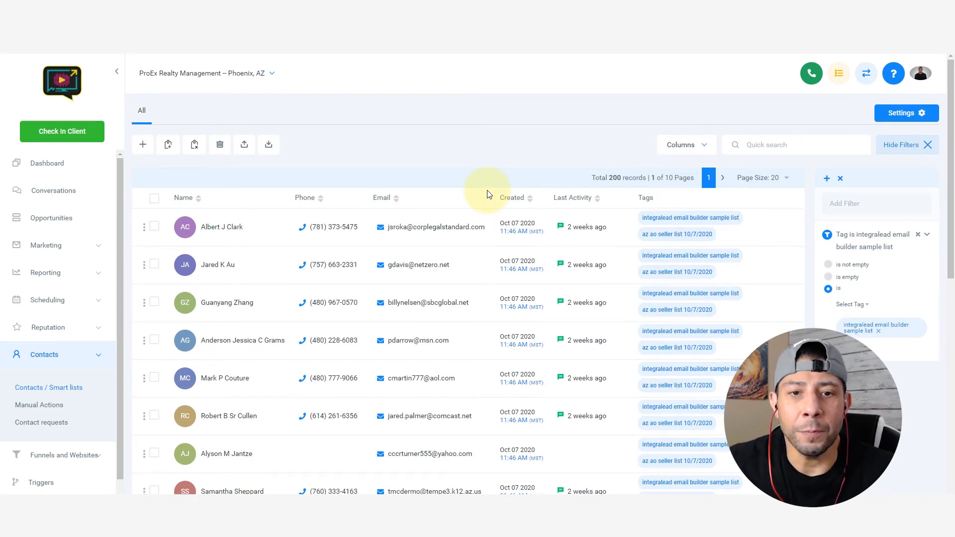
double_click(610, 178)
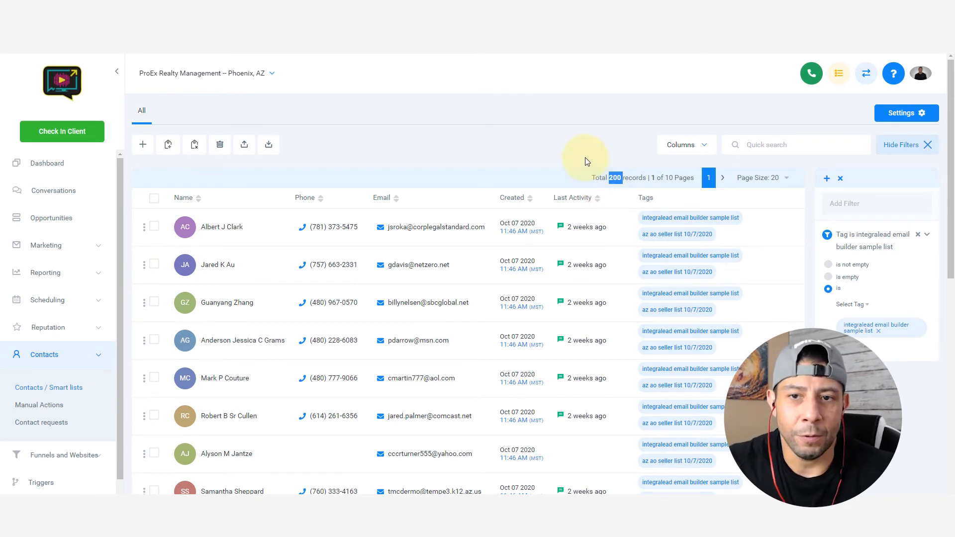
left_click_drag(593, 179, 618, 179)
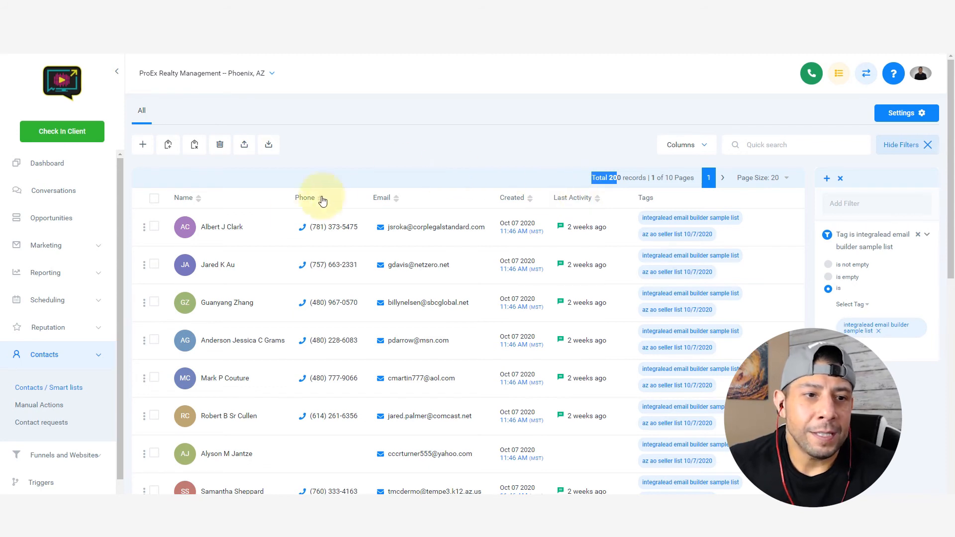
Step: Start the bulk requests "Clickvio Test - Clickvio Email Builder" and "Clickvio Test - Integralead Email Builder"
scroll(92, 403, "down", 2)
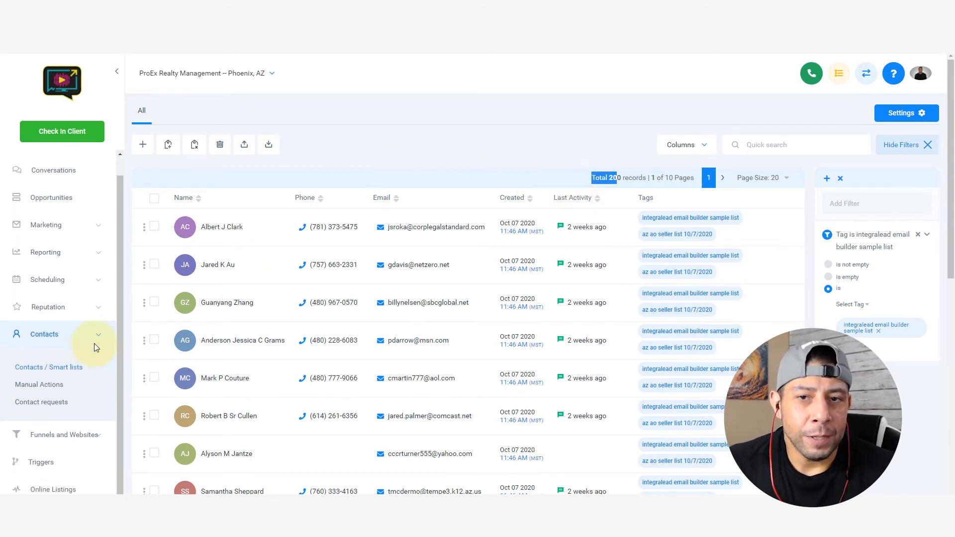
scroll(94, 344, "up", 2)
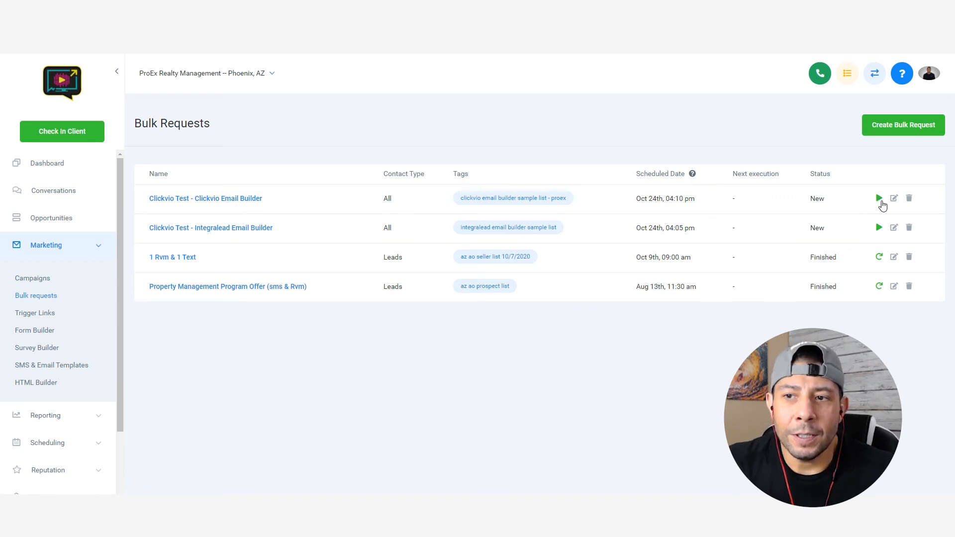
left_click(879, 199)
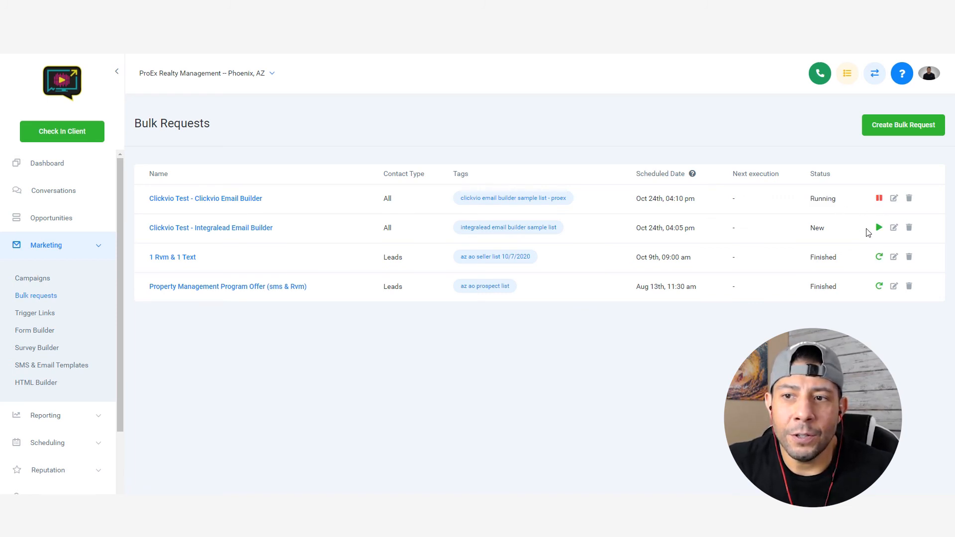
left_click(879, 228)
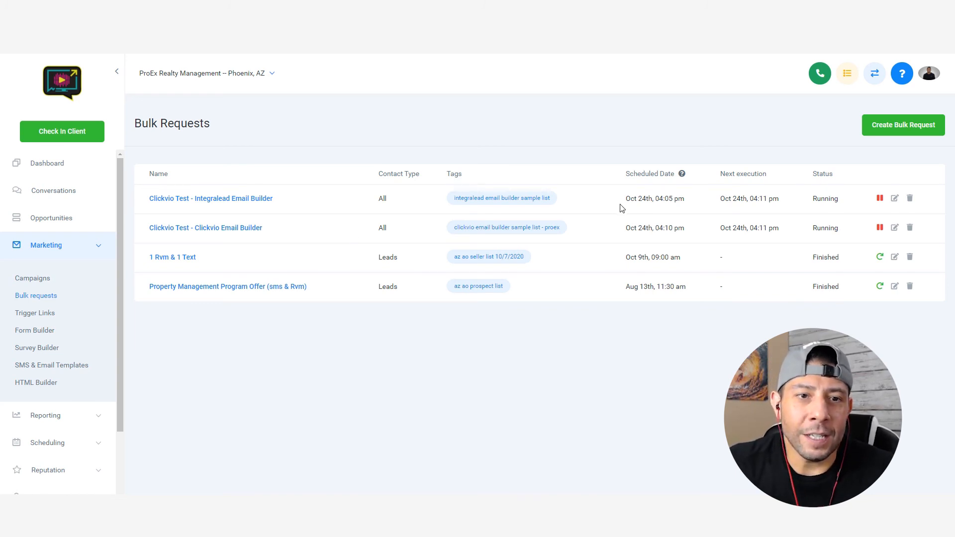
Step: Open the conversations and check both the unread and the recent messages for replies
left_click(72, 196)
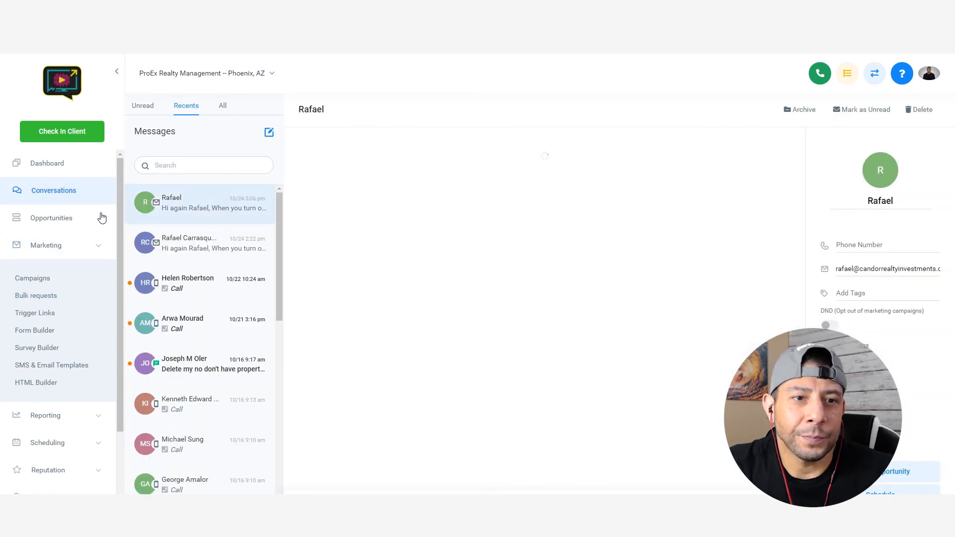
left_click(142, 106)
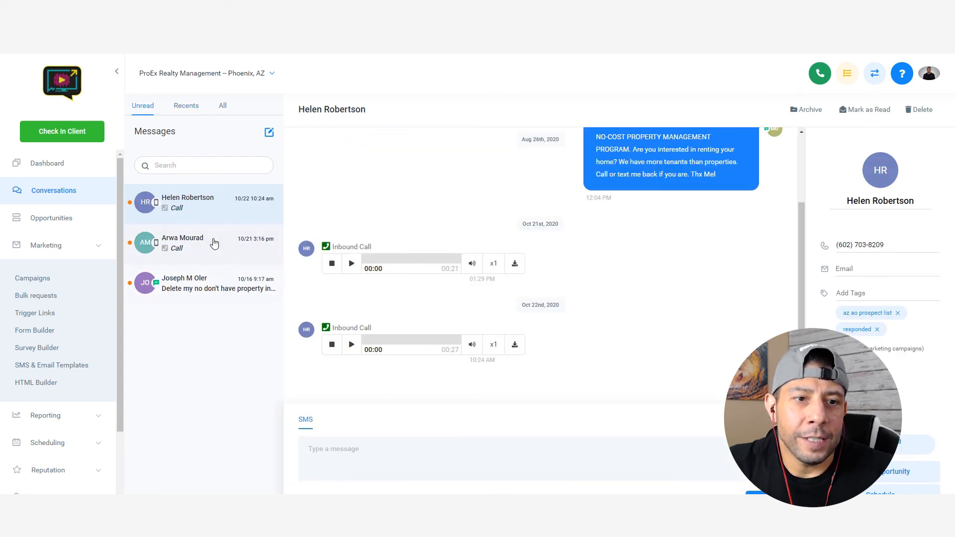
left_click(185, 107)
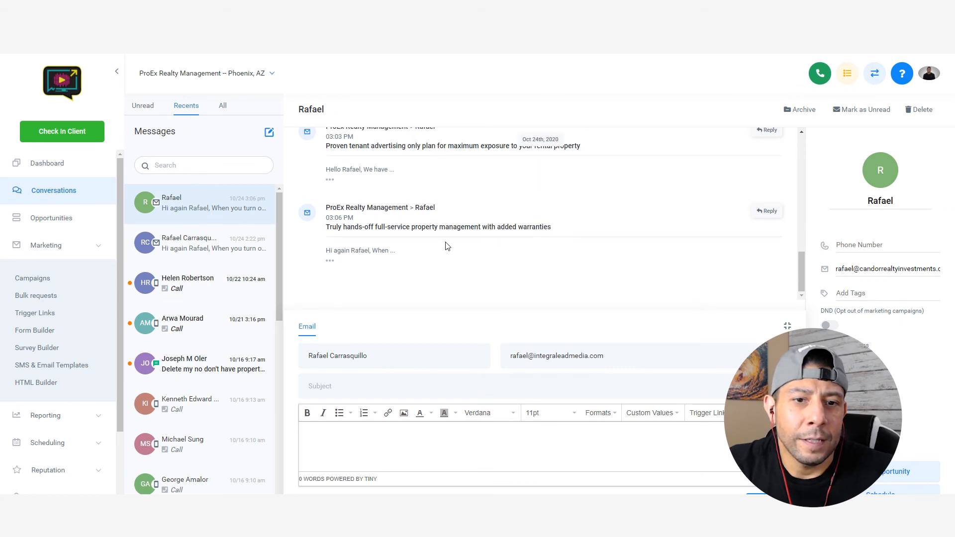
left_click(144, 106)
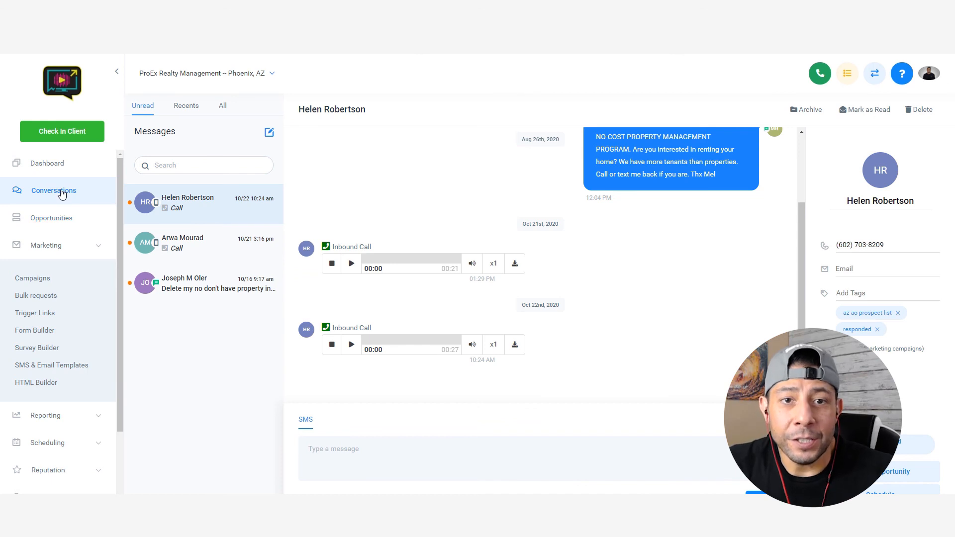